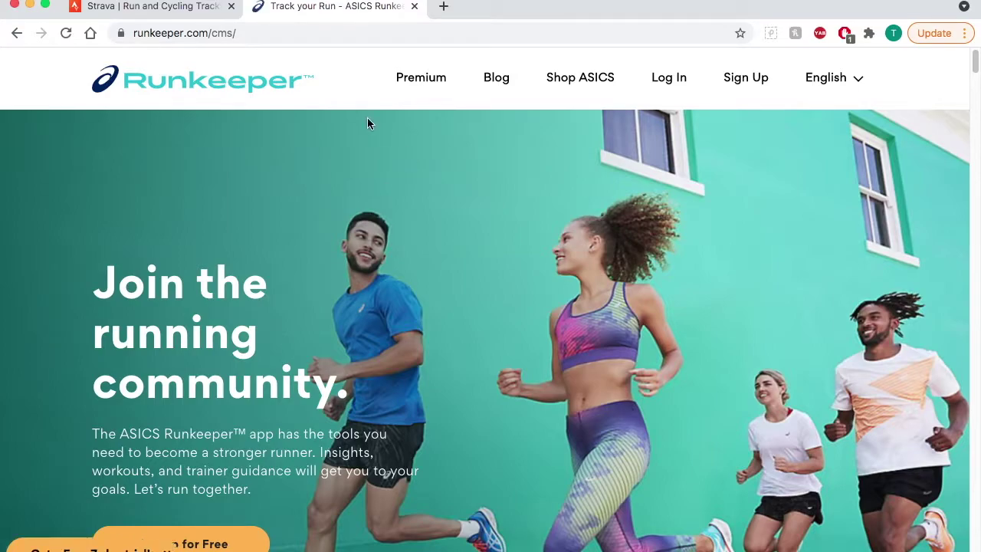
Log in to the Runkeeper account and accept all cookies.
click(667, 77)
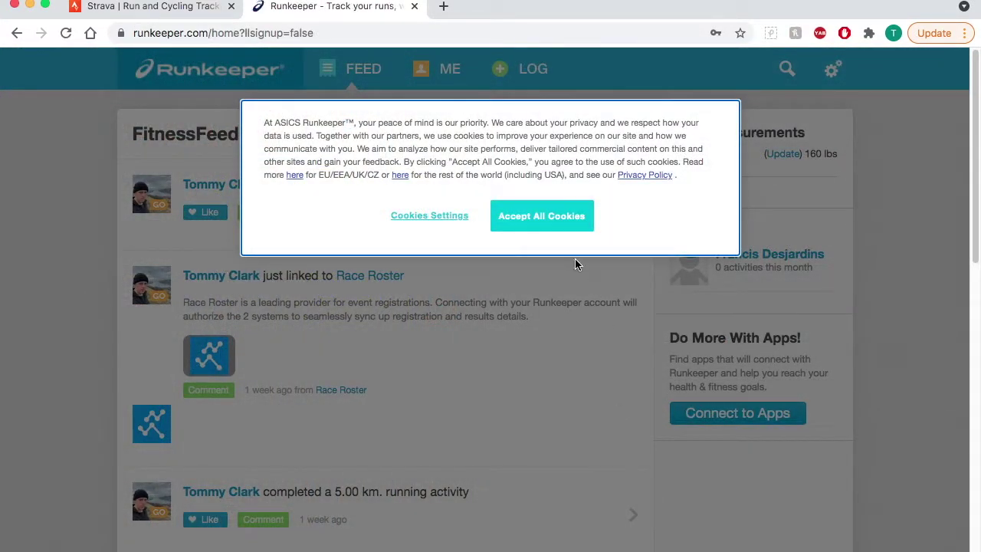
click(552, 224)
Open the Export Data page in the Runkeeper account settings.
mouse_move(832, 71)
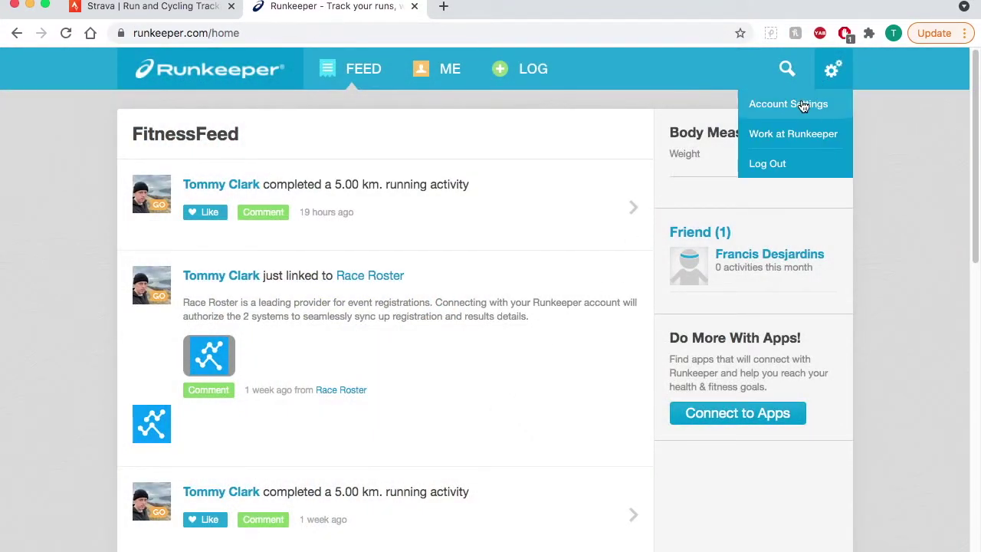
click(803, 106)
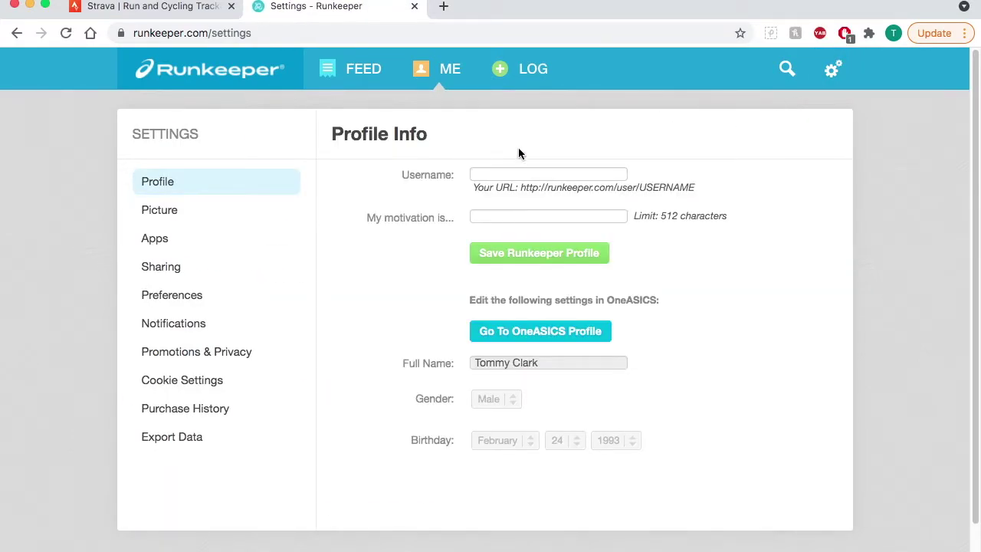
click(182, 441)
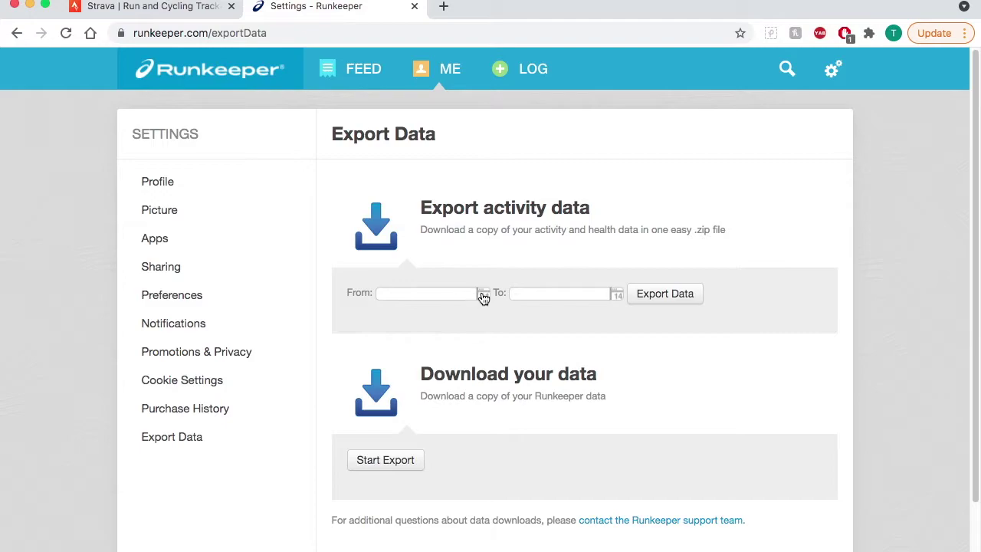
Set the activity data export range from 01-Jan-2017 to 04-Nov-2021.
click(484, 297)
click(385, 313)
click(385, 313)
click(385, 313)
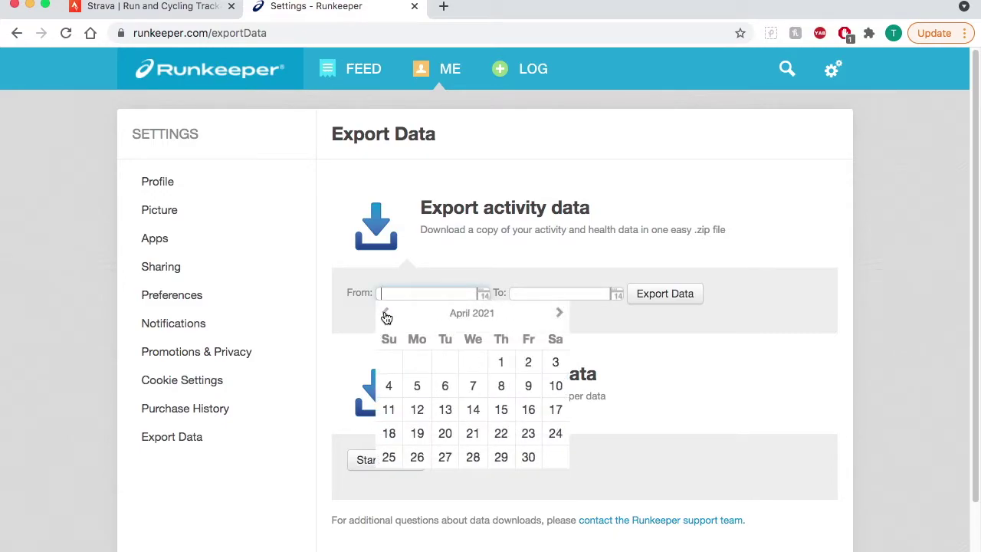
click(385, 313)
click(385, 314)
click(386, 313)
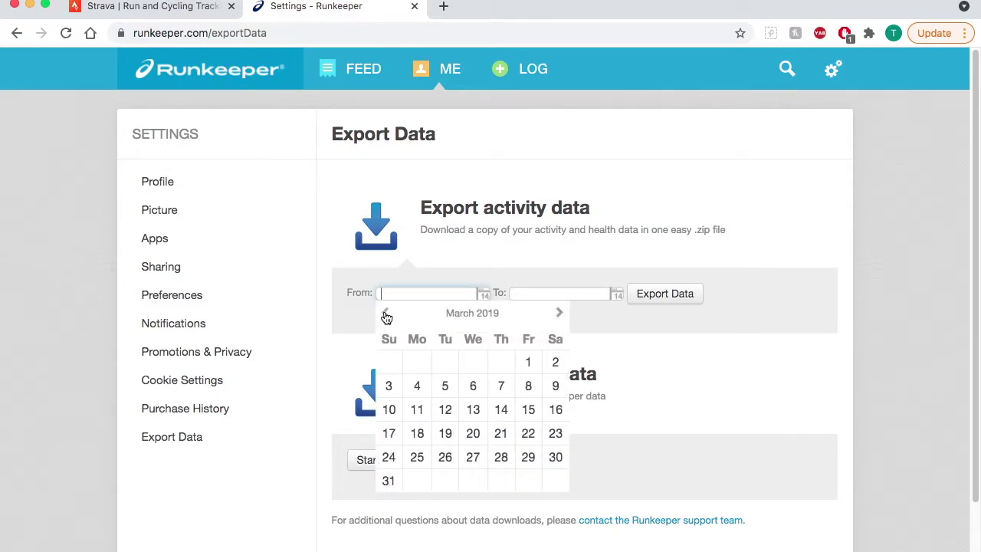
click(385, 314)
click(385, 314)
click(385, 313)
click(385, 314)
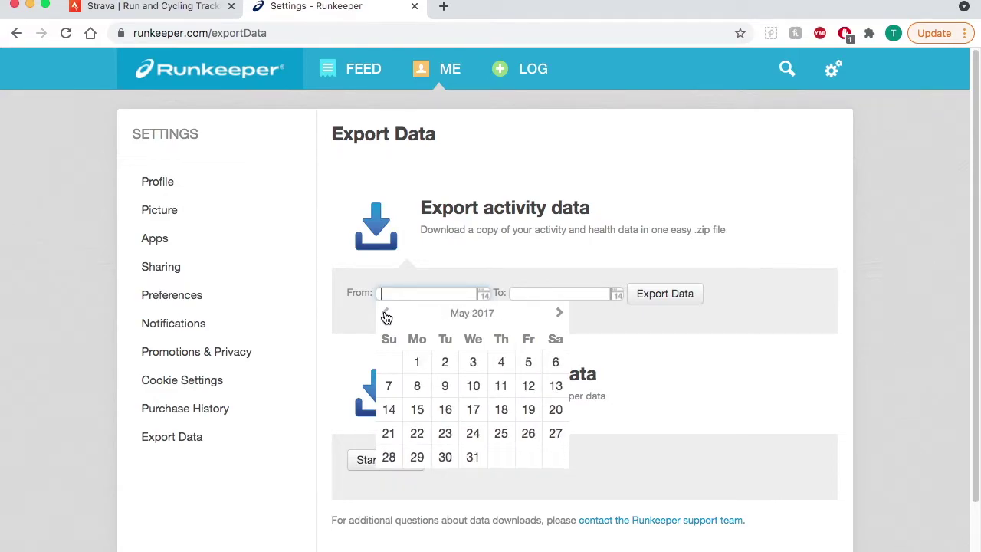
click(385, 313)
click(385, 314)
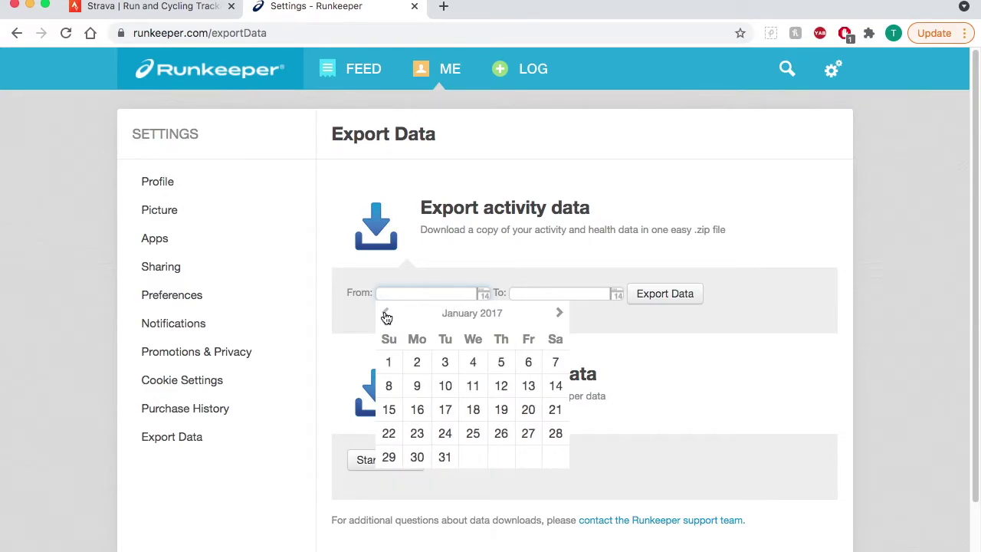
click(389, 362)
click(616, 297)
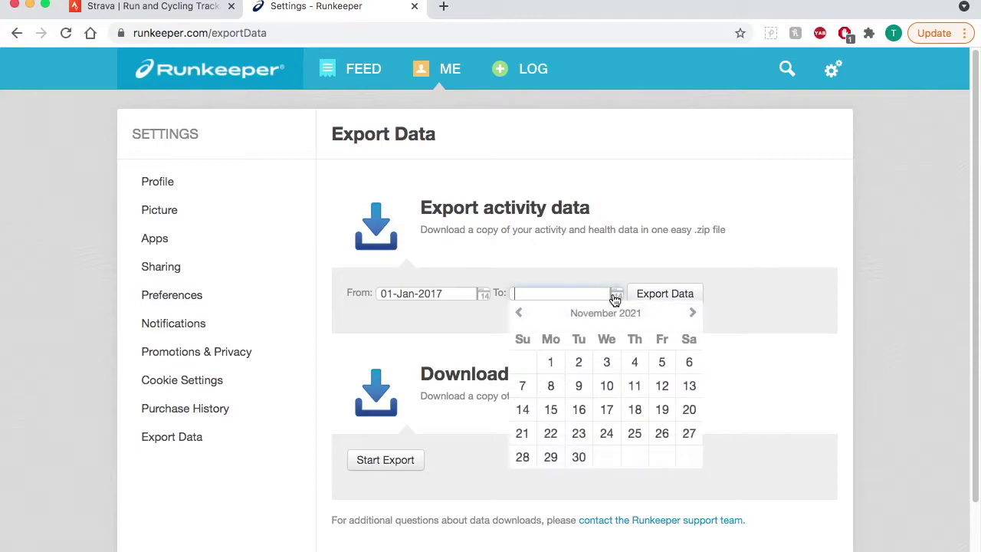
click(635, 365)
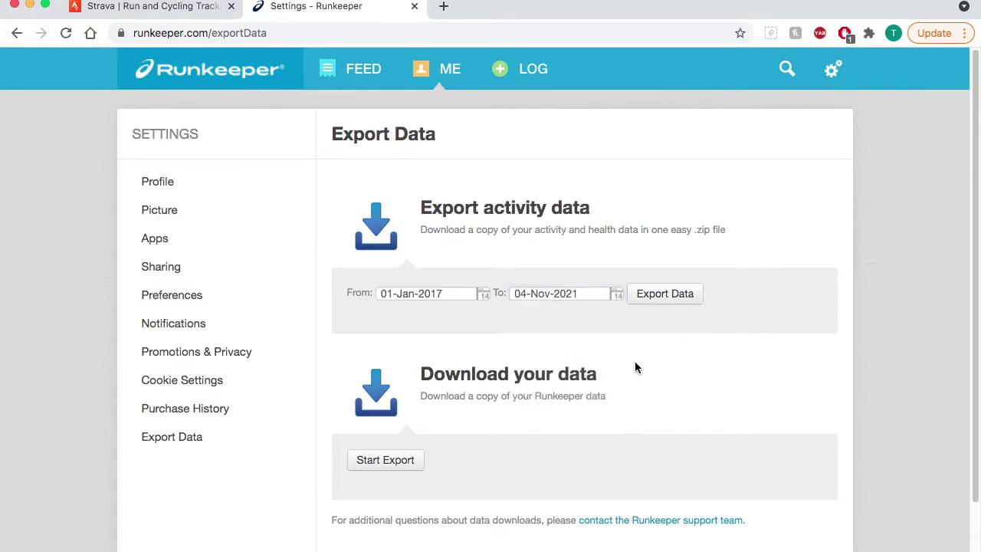
Generate the activity data export for the chosen dates and start the separate export of the Runkeeper data copy.
click(671, 296)
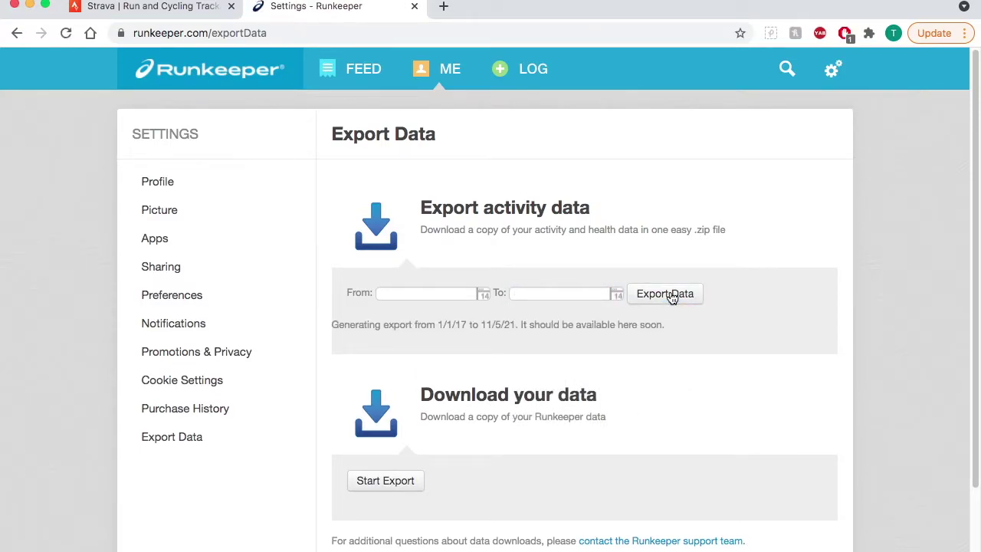
scroll(591, 382, down, 2)
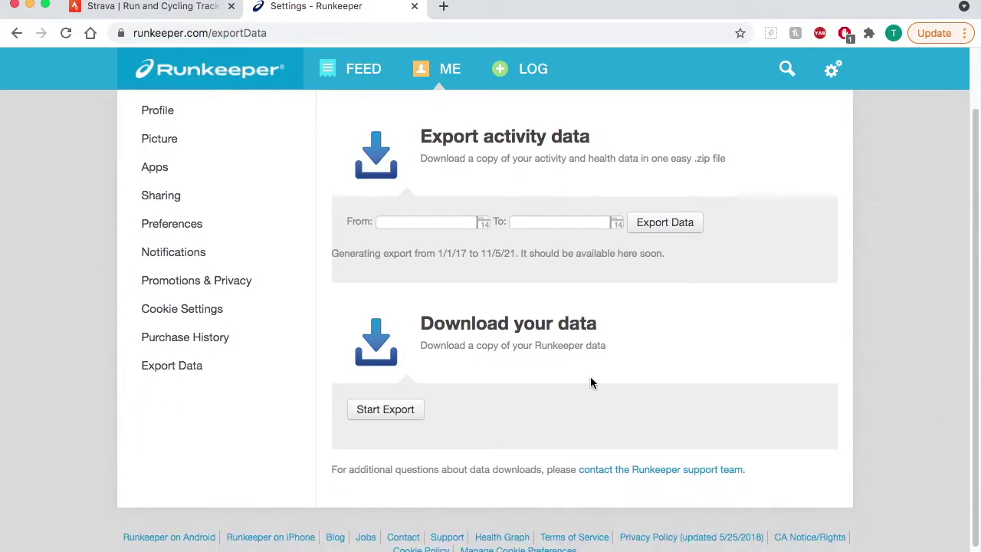
click(395, 412)
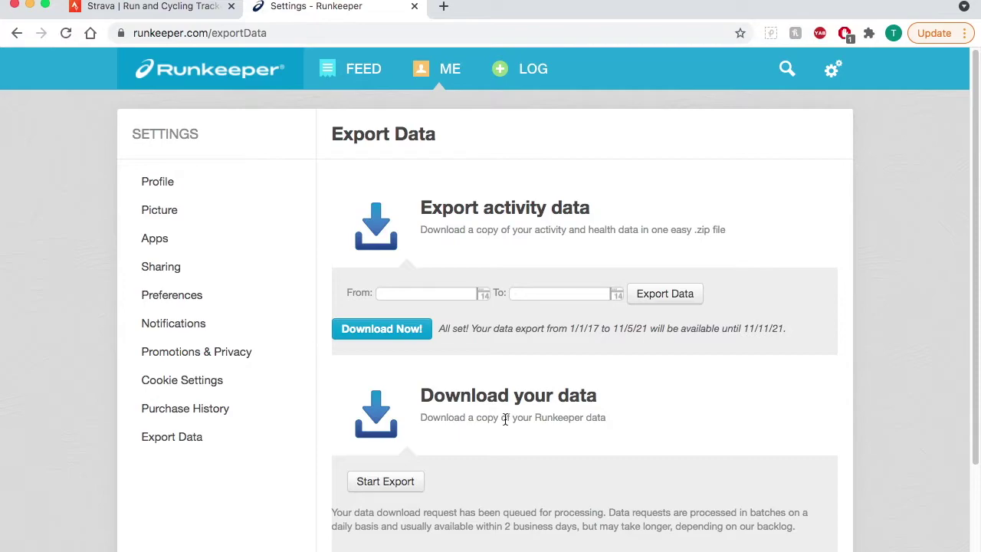
Download the generated activity data export and open its extracted folder in Downloads.
scroll(505, 420, down, 1)
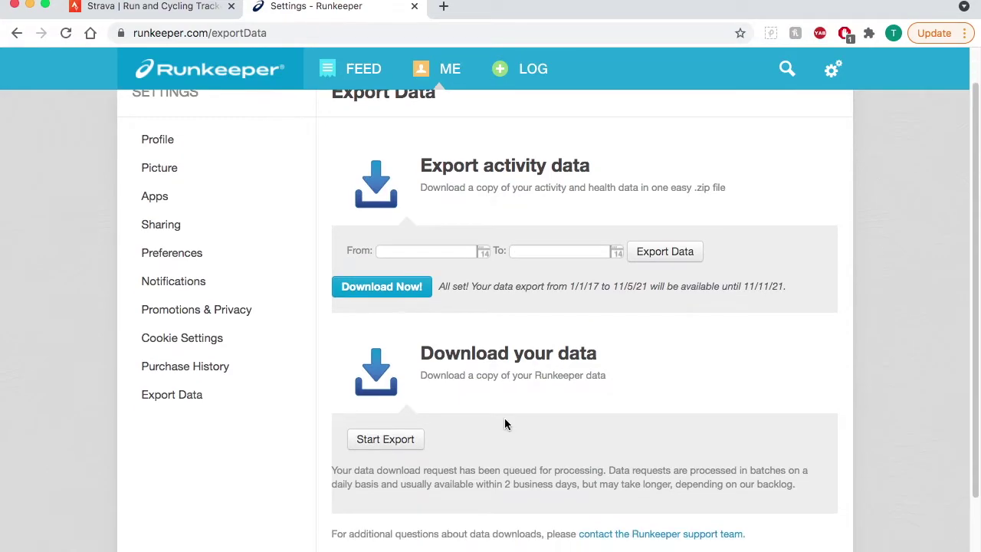
click(407, 296)
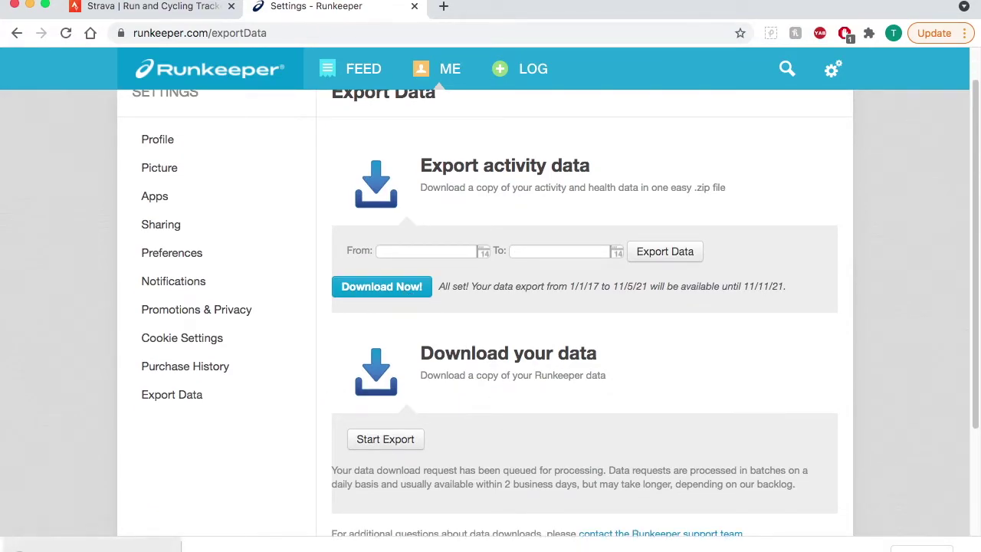
click(159, 541)
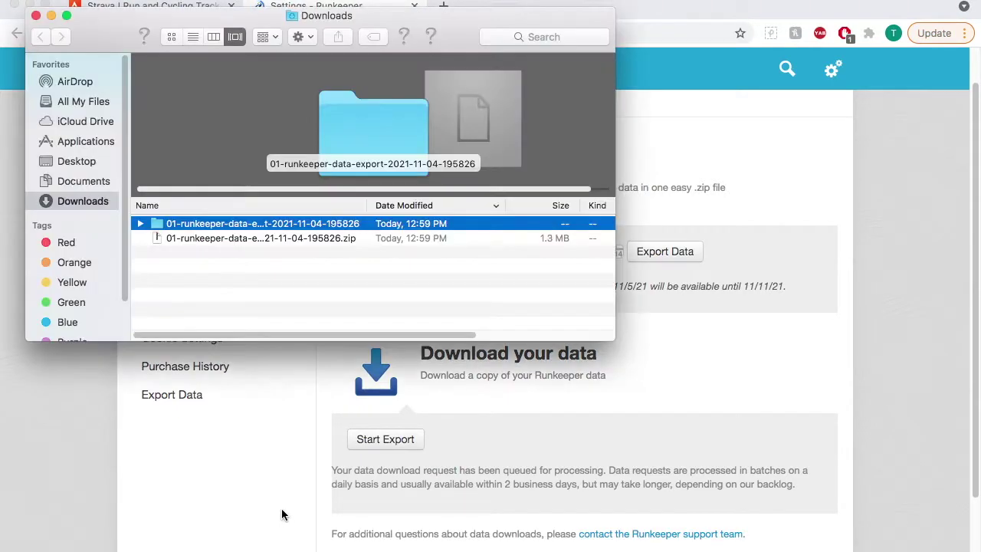
double_click(235, 222)
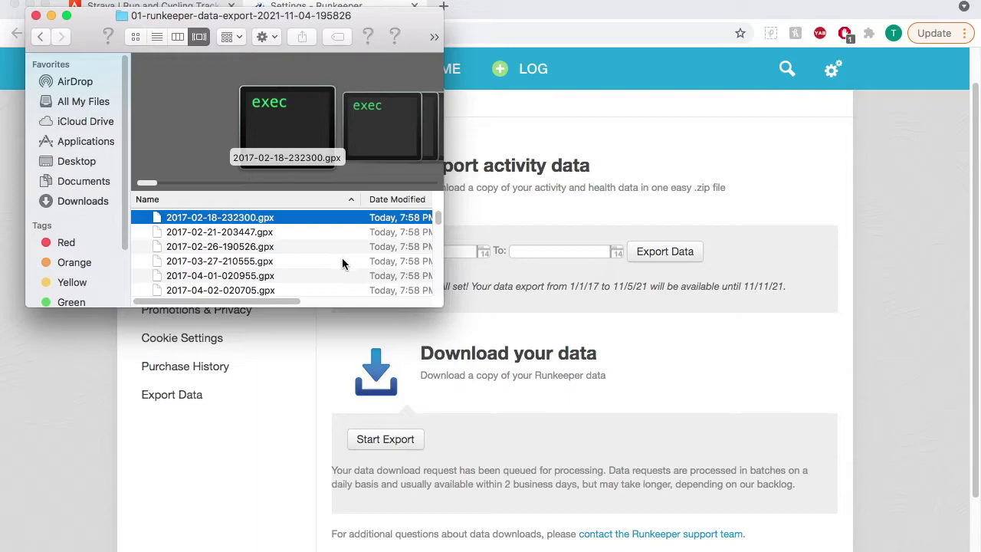
Select all exported GPX files to check their count against the total activities on the Runkeeper profile.
drag(442, 305, 749, 460)
scroll(455, 374, down, 15)
scroll(455, 374, down, 20)
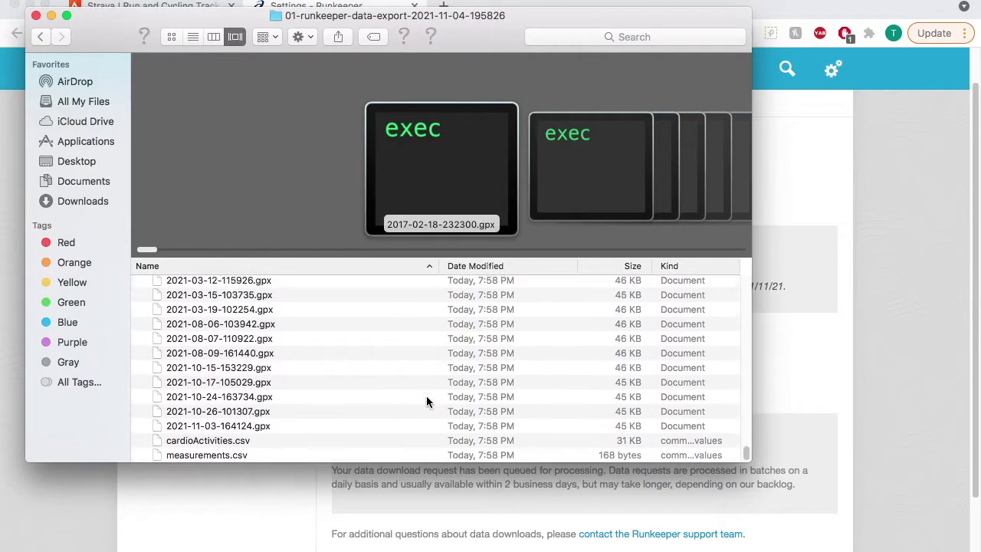
shift+click(254, 426)
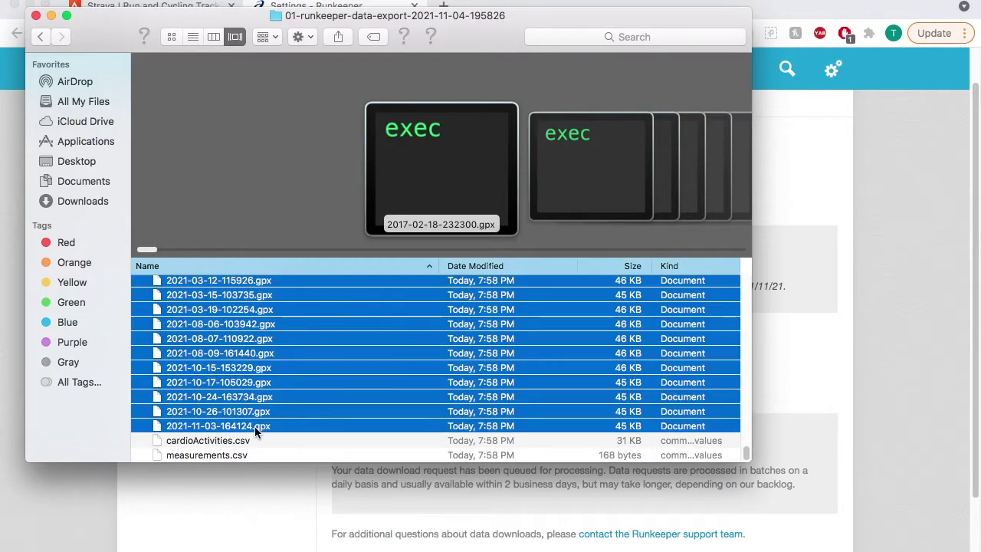
right_click(312, 353)
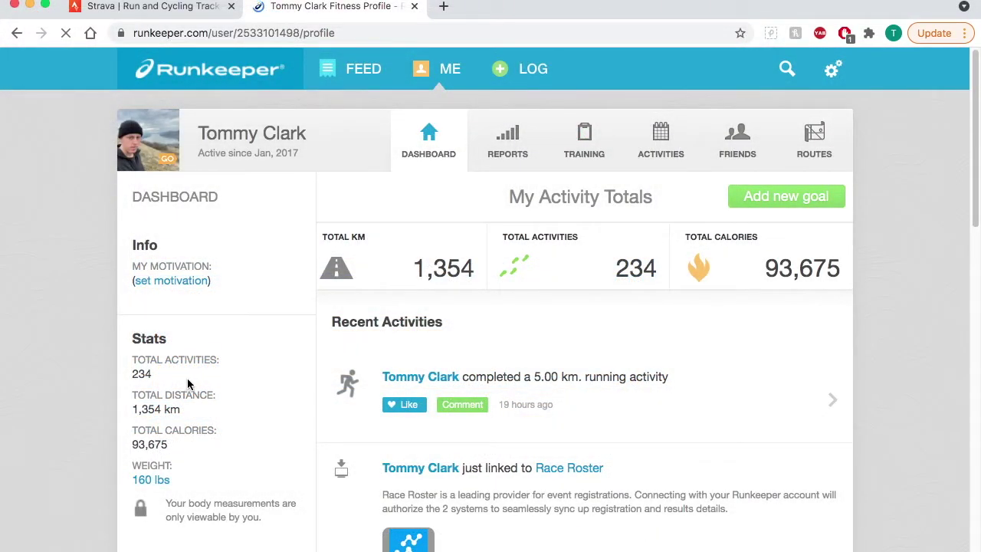
double_click(153, 376)
click(197, 376)
Switch to the Strava site, log in to the account and start an activity upload.
click(177, 9)
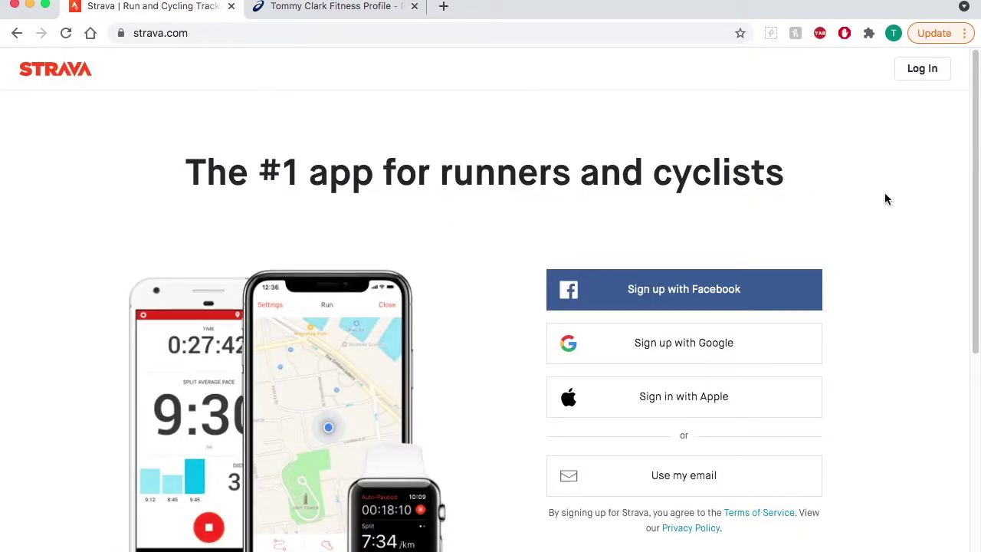
scroll(884, 197, down, 3)
click(684, 397)
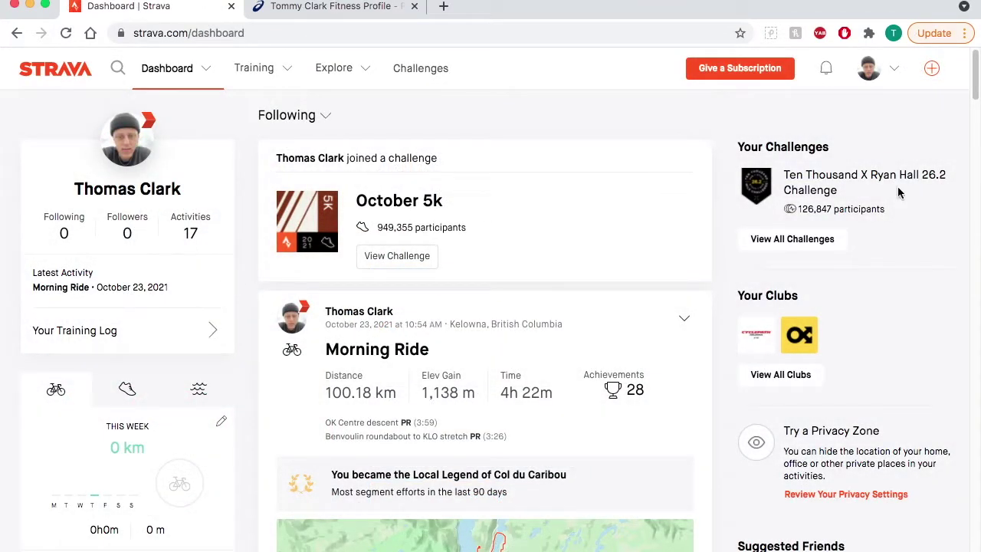
mouse_move(929, 76)
click(882, 107)
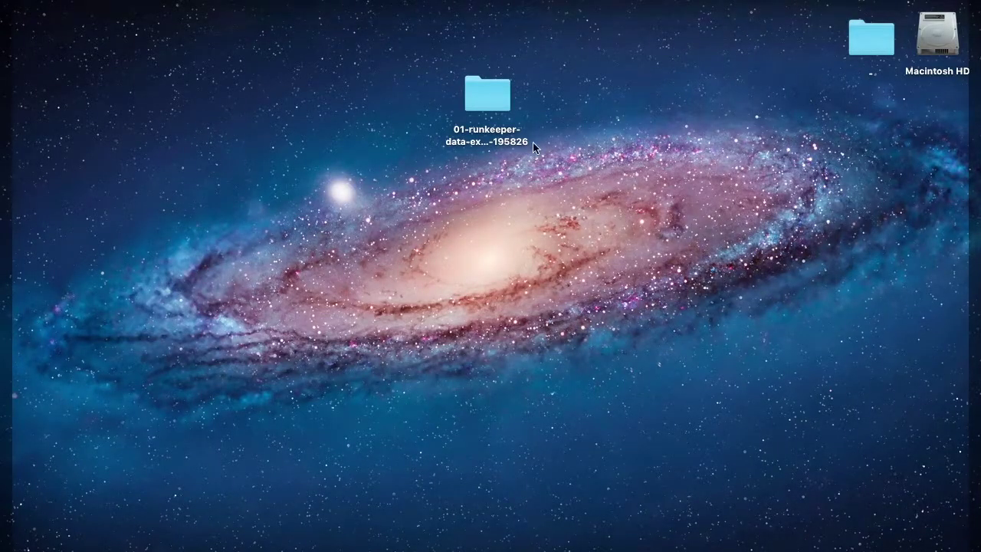
Open the 01-runkeeper-data-export folder on the desktop and look through its GPX files.
double_click(480, 104)
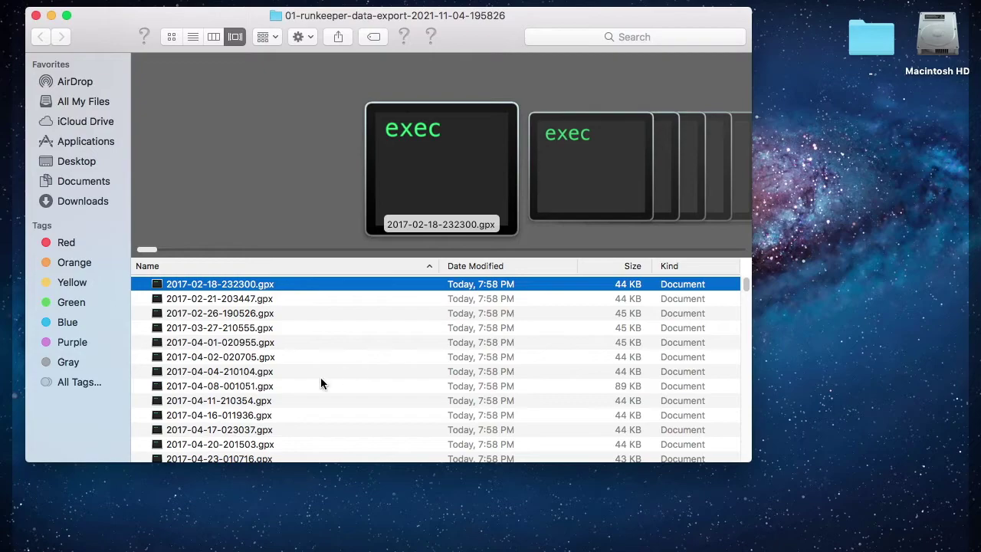
scroll(321, 378, down, 15)
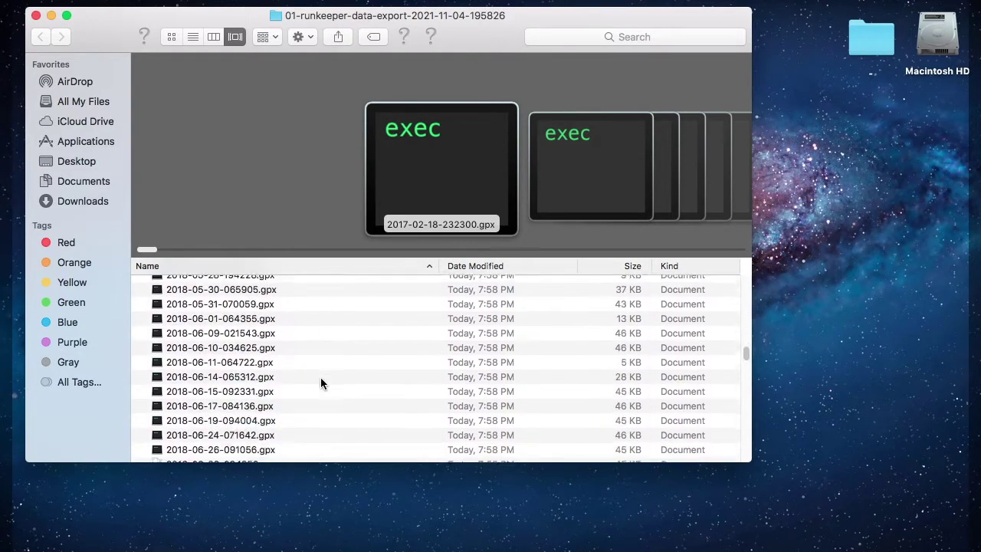
scroll(320, 377, up, 15)
Create a new desktop folder named "runkeeper>strava 1".
right_click(797, 259)
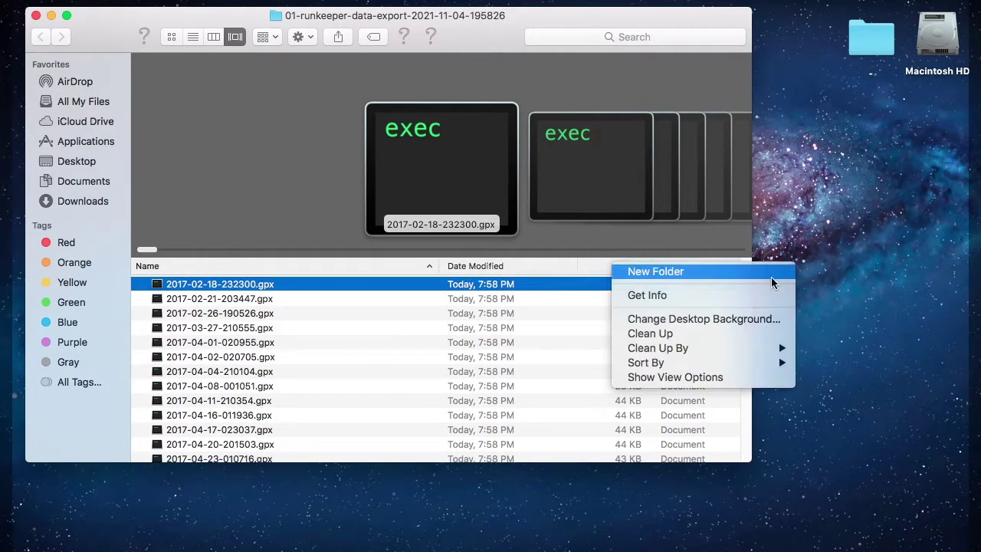
click(771, 278)
text(runkeeper>strava)
key(Return)
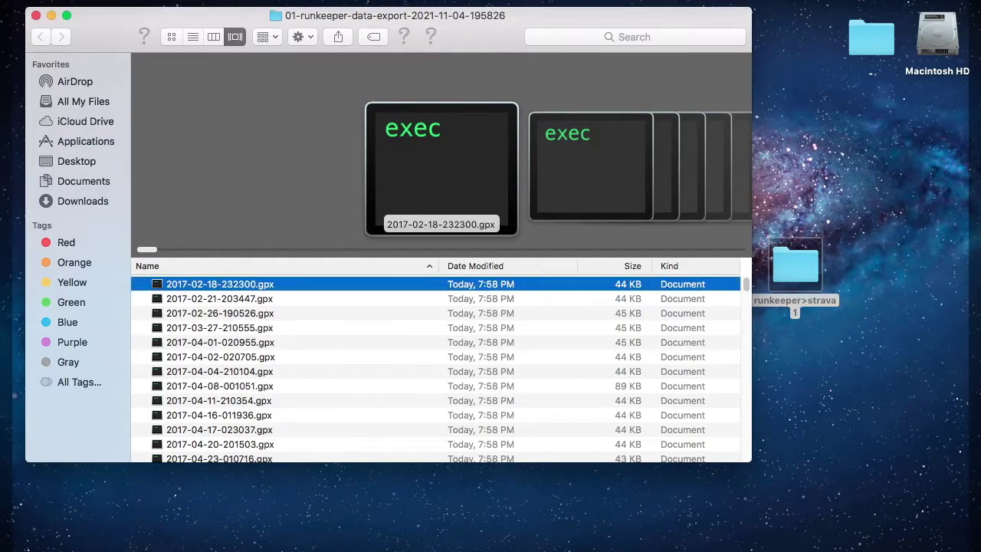
click(291, 342)
shift+click(249, 288)
key(super+a)
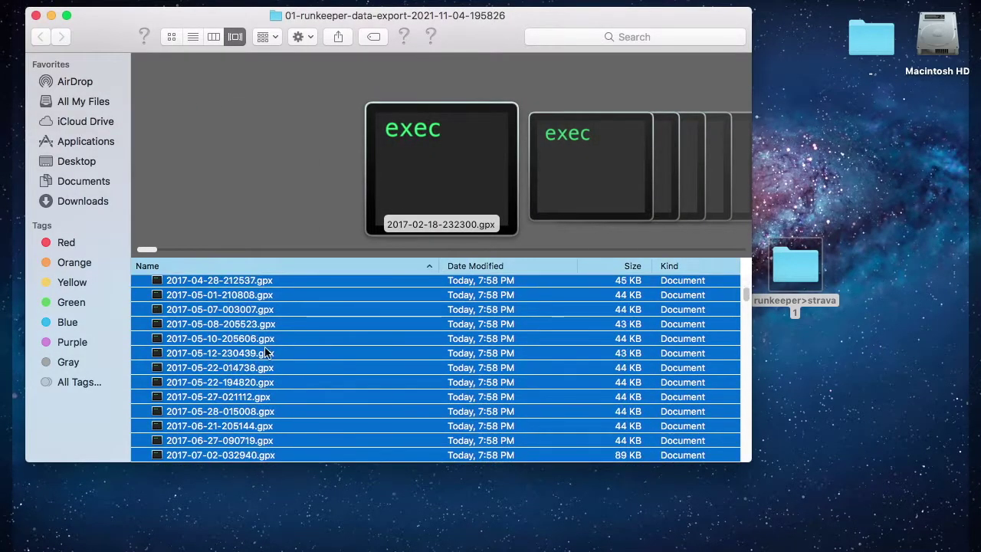
click(466, 105)
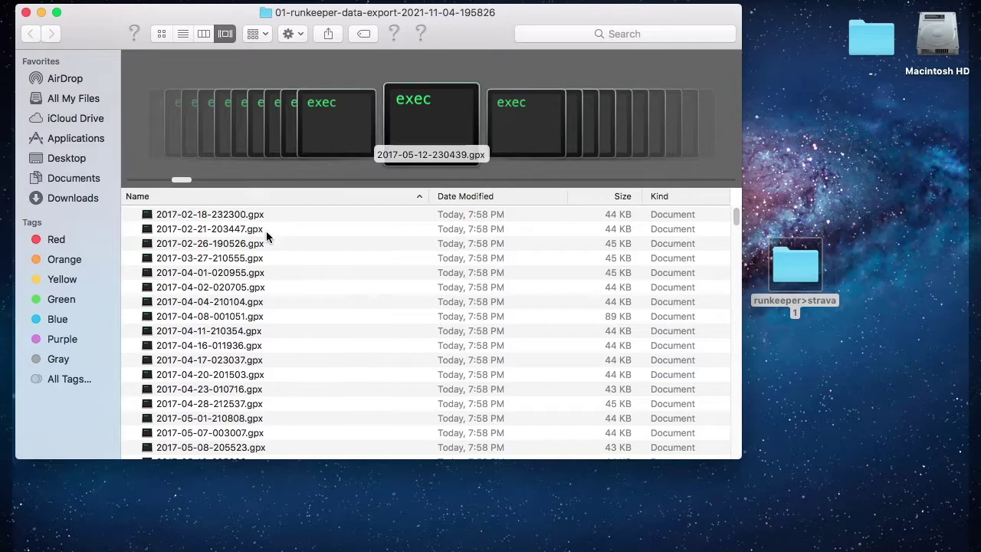
Move the first 25 GPX files, 2017-02-18-232300.gpx through 2017-06-27-090719.gpx, into the "runkeeper>strava 1" folder.
drag(267, 238, 259, 350)
right_click(258, 350)
right_click(240, 392)
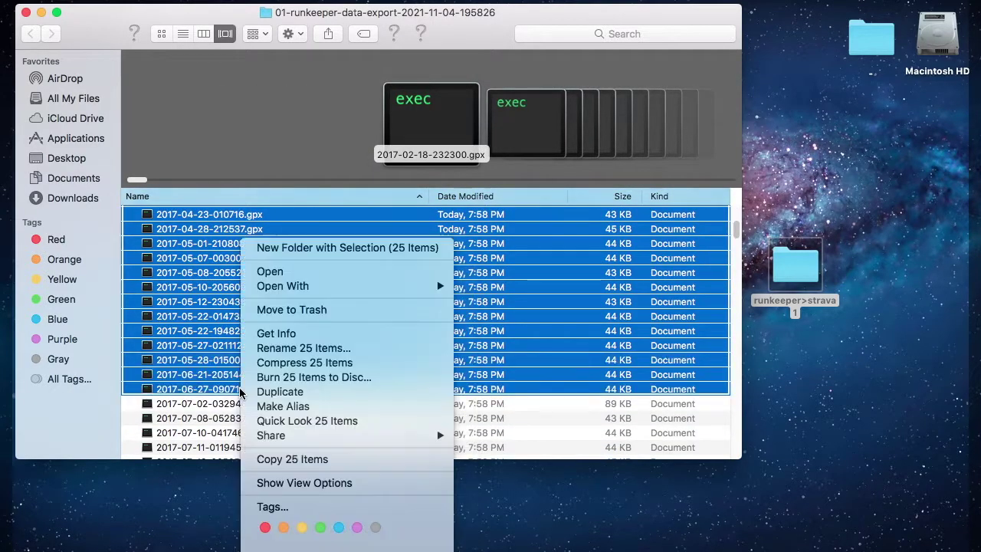
click(240, 392)
drag(240, 391, 784, 262)
Create a second desktop folder named "runkeeper>strava 2".
scroll(335, 433, down, 20)
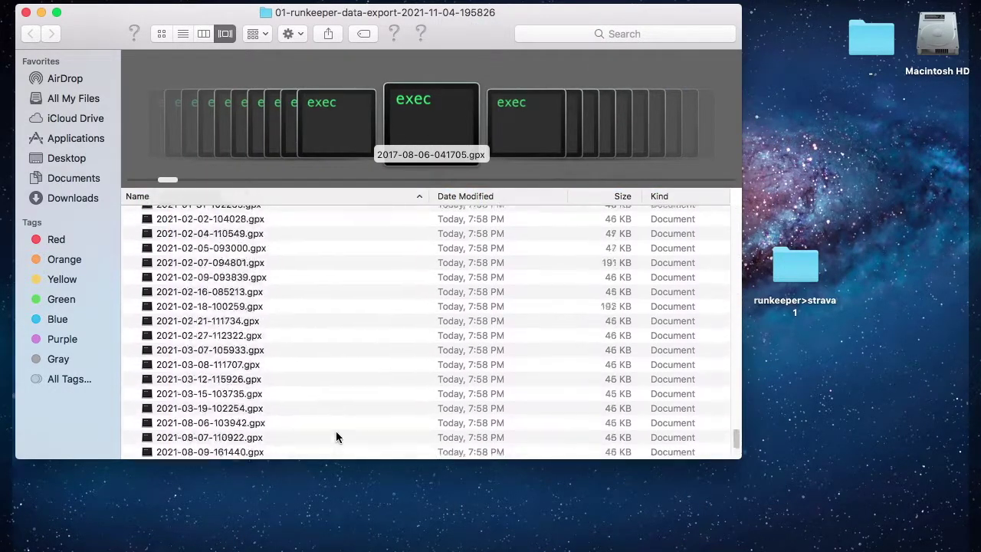
scroll(336, 437, up, 20)
right_click(812, 354)
click(652, 361)
text(runkeep)
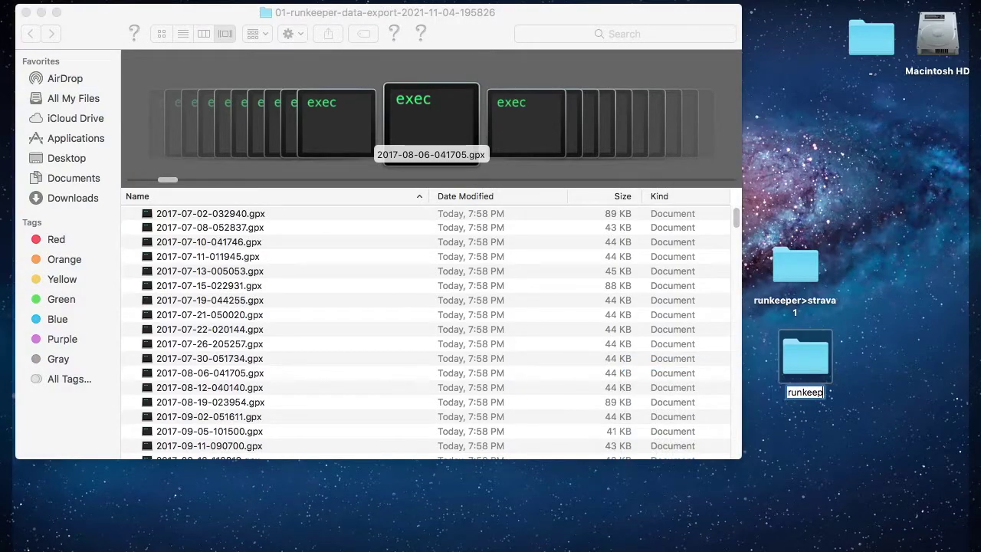
text(er>strava 2)
key(Return)
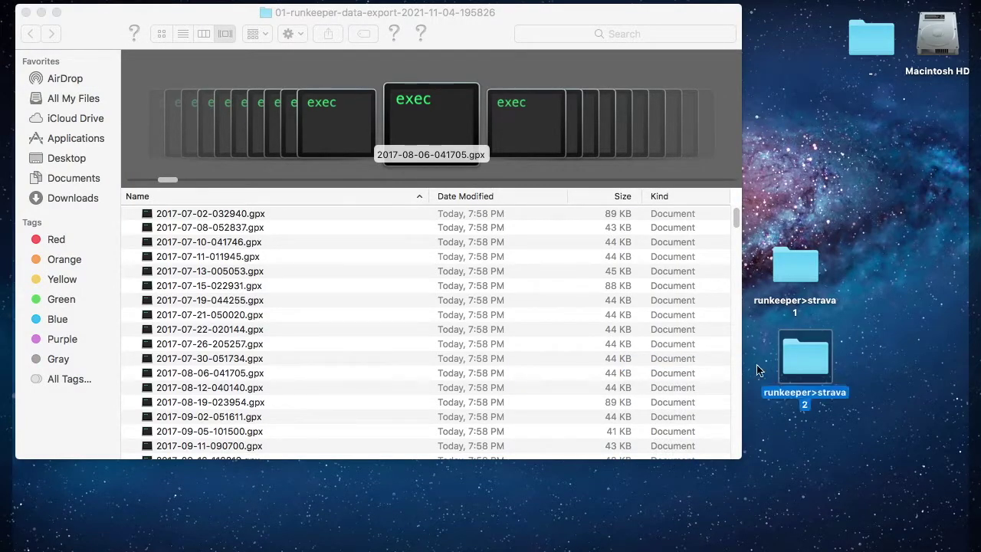
Select the next 25 GPX files, 2017-07-02-032940.gpx through 2017-10-03-003628.gpx, for the "runkeeper>strava 2" folder.
click(289, 213)
scroll(276, 344, down, 8)
shift+click(270, 436)
right_click(284, 402)
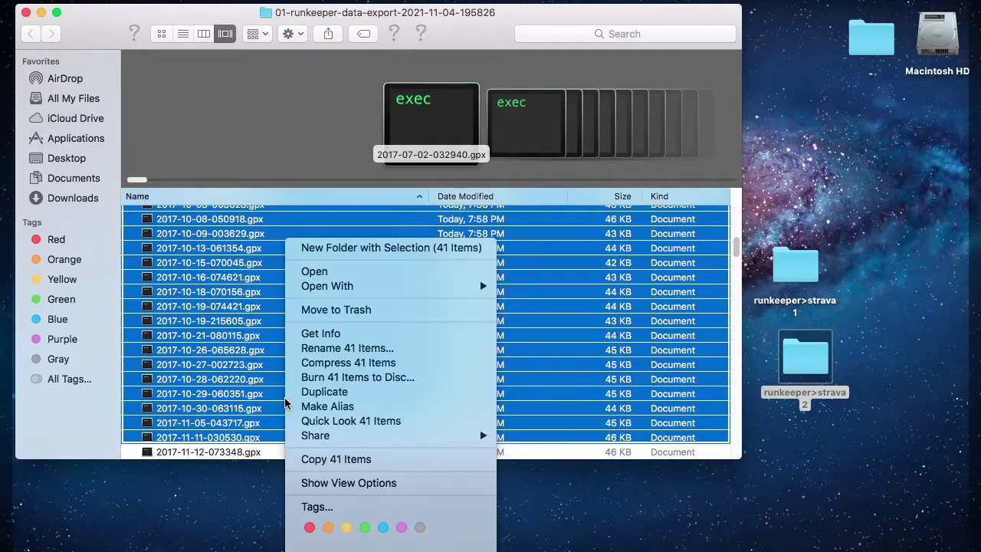
key(Escape)
scroll(256, 376, up, 5)
shift+click(256, 337)
right_click(256, 337)
key(Escape)
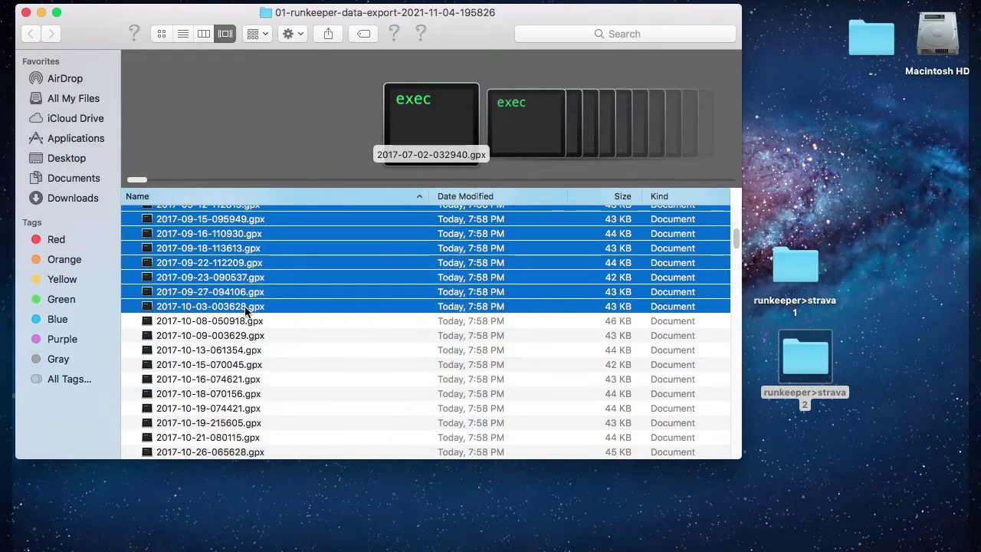
Select the following batch of GPX files and create a desktop folder named "runkeeper>strava 4".
click(214, 218)
shift+click(214, 345)
right_click(290, 233)
click(350, 245)
text(runkeeper>strava 4)
Select another batch of GPX files and create a desktop folder named "runkeeper>strava 6".
click(214, 217)
shift+click(230, 376)
right_click(308, 239)
click(383, 247)
text(runkeeper)
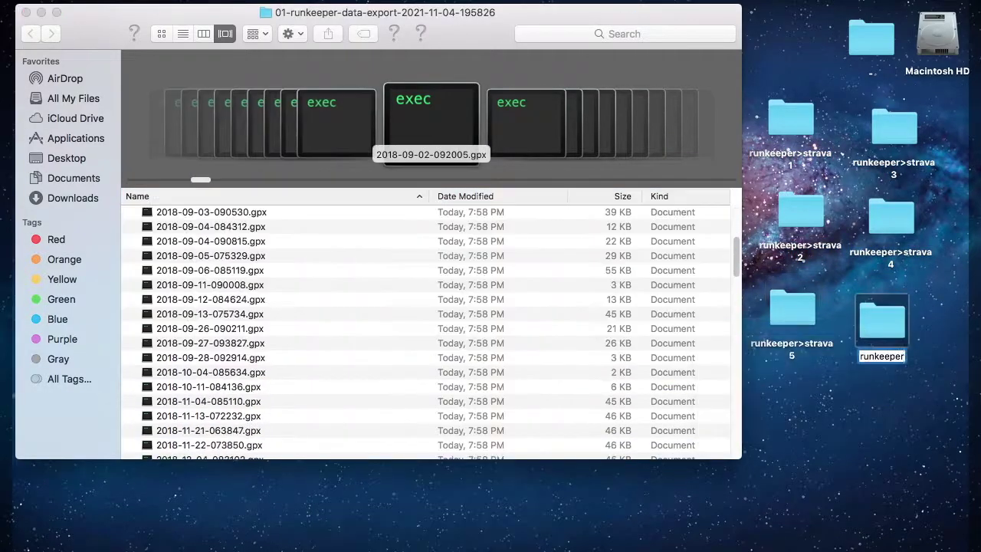
text(>strava 6)
key(Return)
Create two more desktop folders named "runkeeper>strava 7" and "runkeeper>strava 8" for the next GPX batches.
right_click(306, 236)
click(416, 247)
text(runkeeper>strava 7)
key(Return)
right_click(383, 230)
click(491, 241)
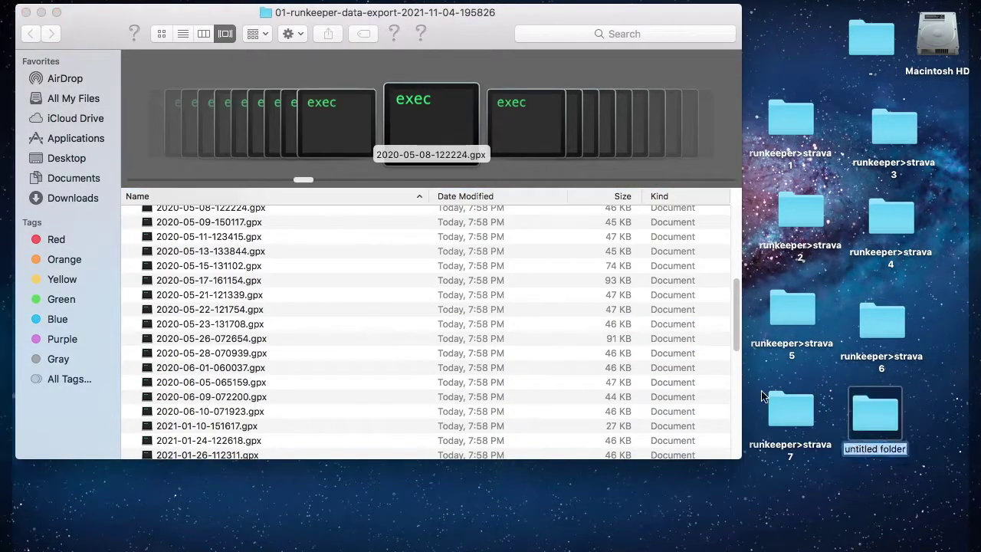
text(runkeeper>strava 8)
key(Return)
Select the next GPX batch and create the last desktop folder, named "runkeeper>strava 10".
shift+click(276, 328)
right_click(276, 328)
click(385, 340)
right_click(701, 446)
click(744, 455)
text(runkeeper>strava 1-)
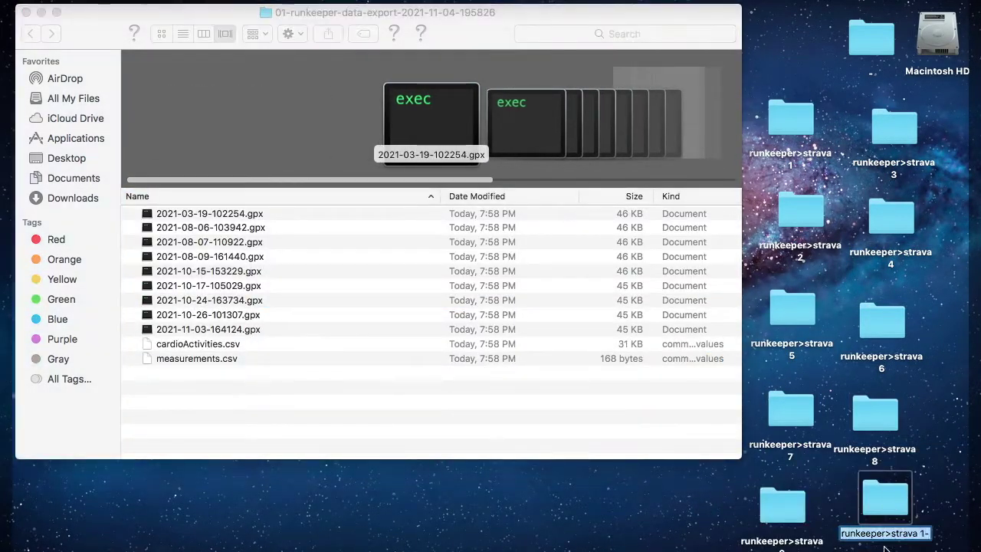
text(0)
key(Return)
Move all ten "runkeeper>strava" folders from the desktop into the 01-runkeeper-data-export folder.
drag(754, 114, 240, 384)
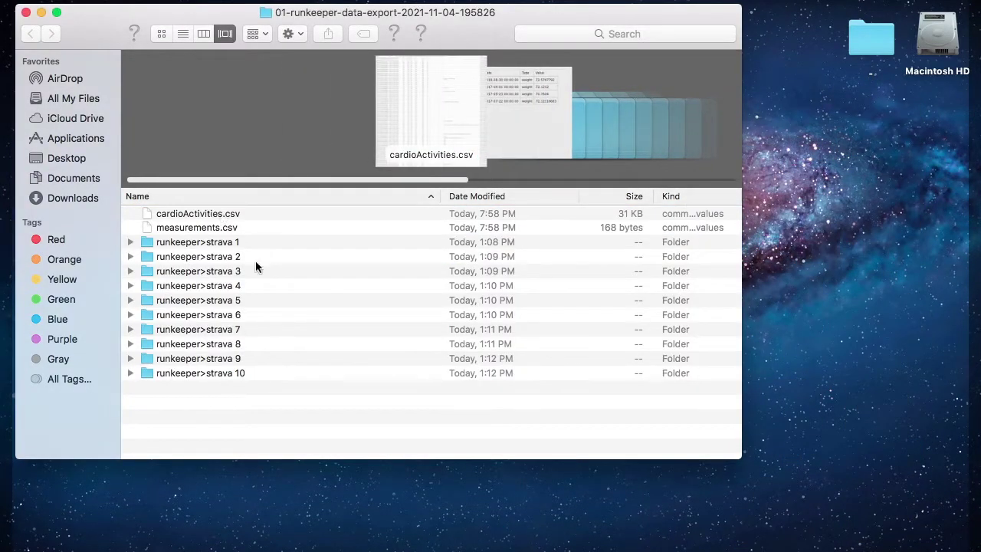
drag(161, 42, 276, 97)
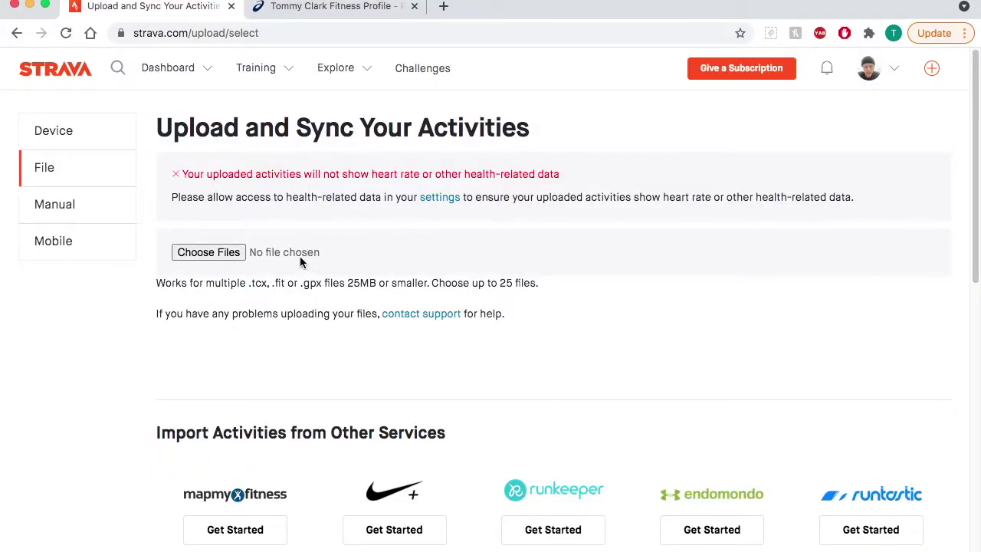
On Strava's file upload page, choose and upload all the GPX files in the "runkeeper>strava 1" folder.
click(229, 253)
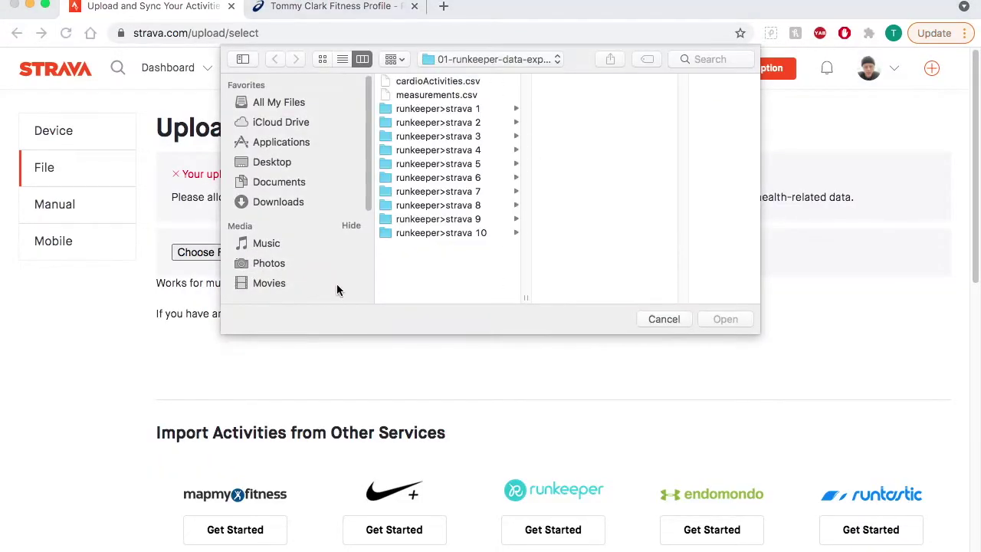
click(486, 109)
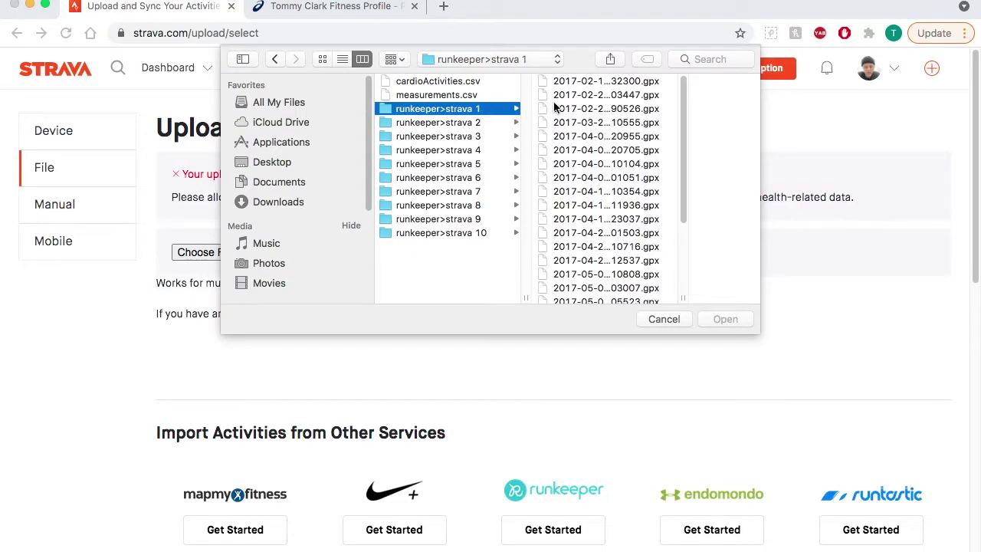
click(597, 79)
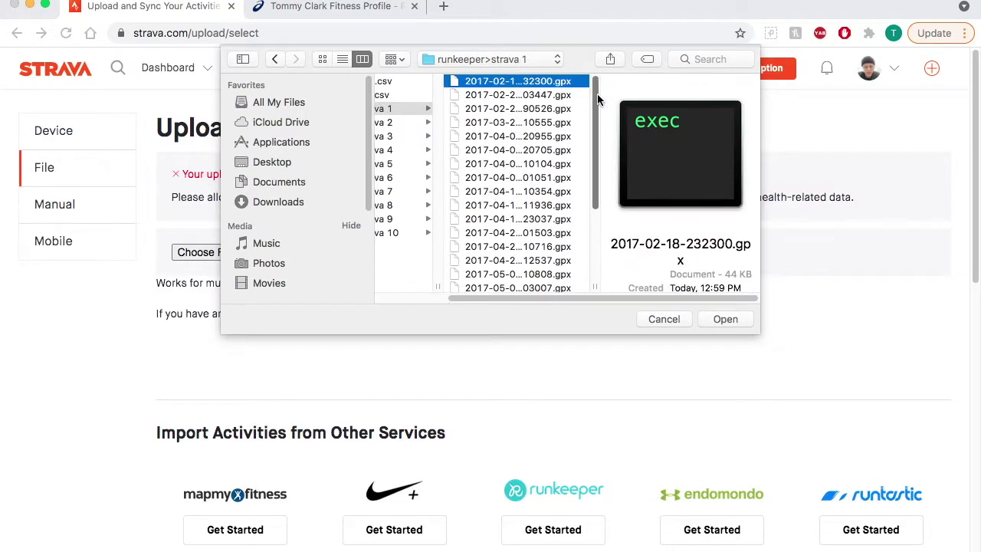
scroll(552, 192, down, 3)
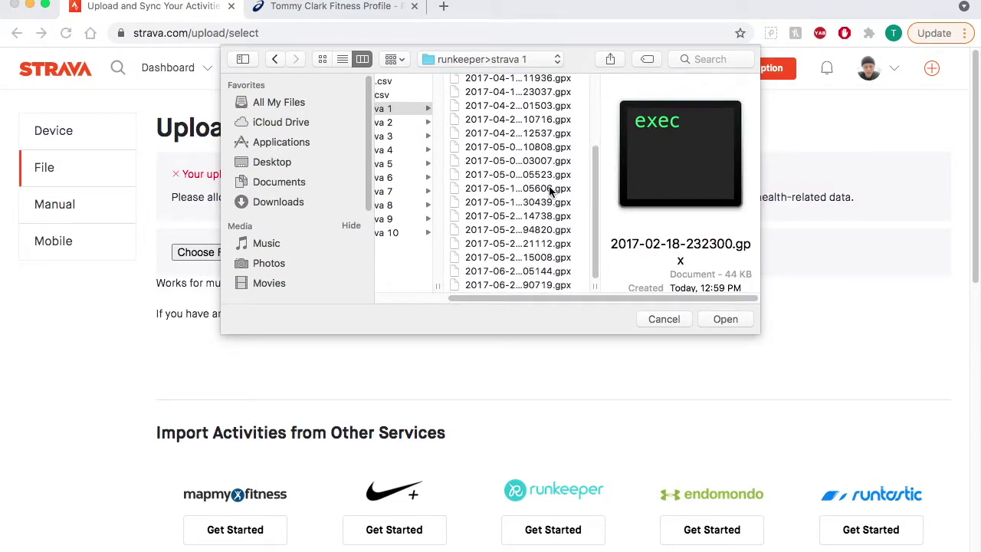
shift+click(529, 284)
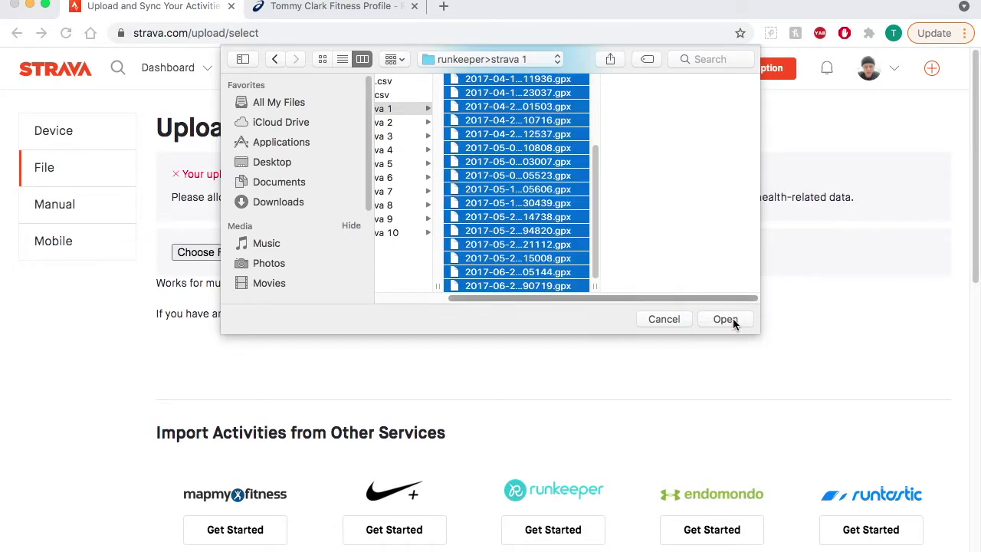
click(708, 320)
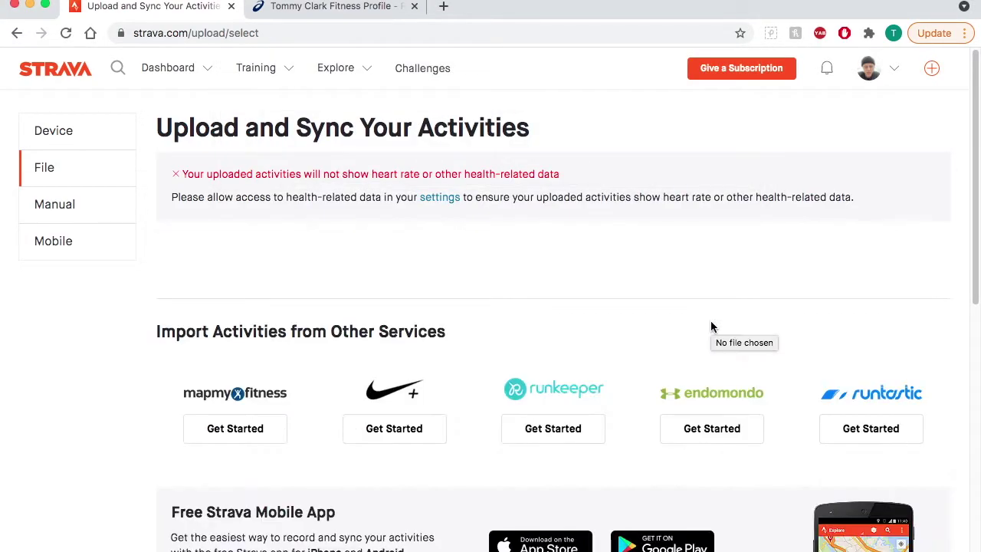
Set the first uploaded activity's type to Run and edit its "Night Ride" title to remove the ride wording.
scroll(495, 245, down, 5)
scroll(495, 245, up, 5)
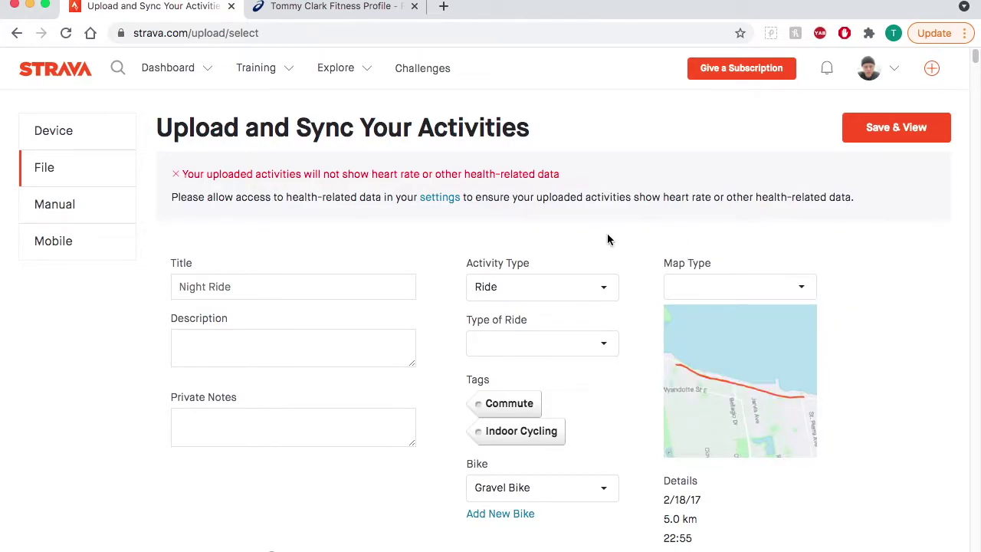
click(492, 287)
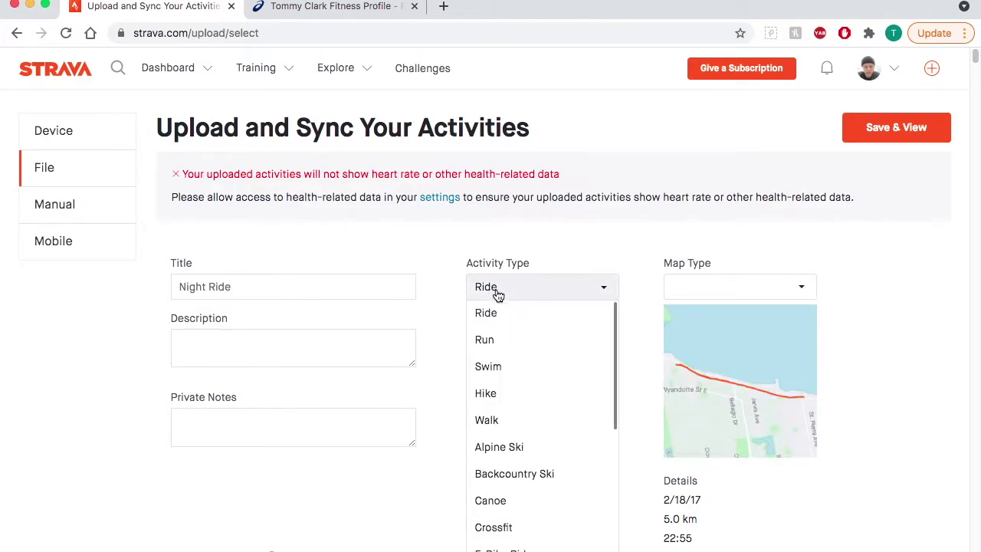
click(499, 337)
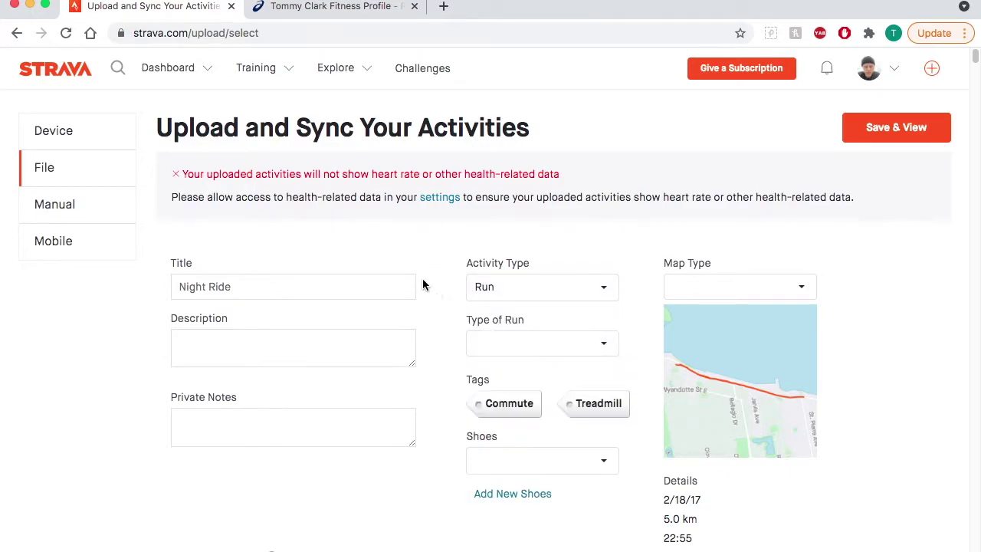
click(322, 288)
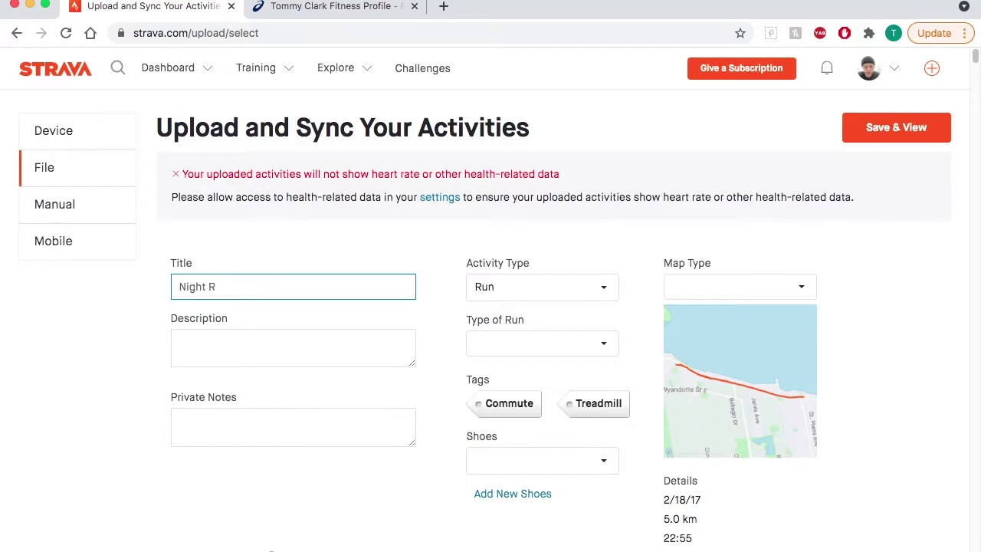
click(276, 245)
Set the activity type to Run for the next uploaded activities further down the upload page.
scroll(276, 245, down, 10)
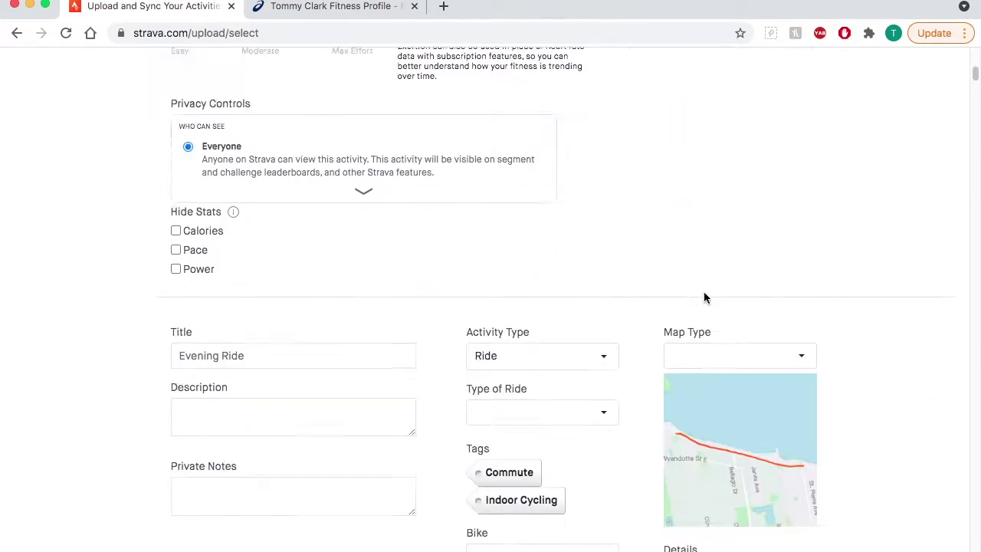
click(531, 140)
click(485, 190)
scroll(173, 348, down, 10)
click(537, 196)
click(486, 248)
scroll(142, 314, down, 20)
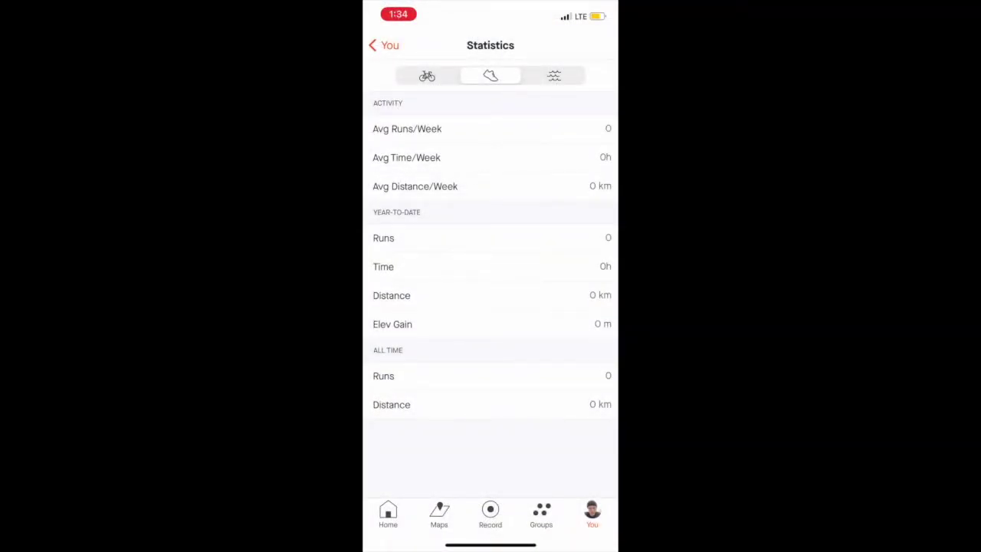
Refresh the running statistics in the Strava mobile app and check the all-time totals and best efforts.
drag(490, 191, 490, 299)
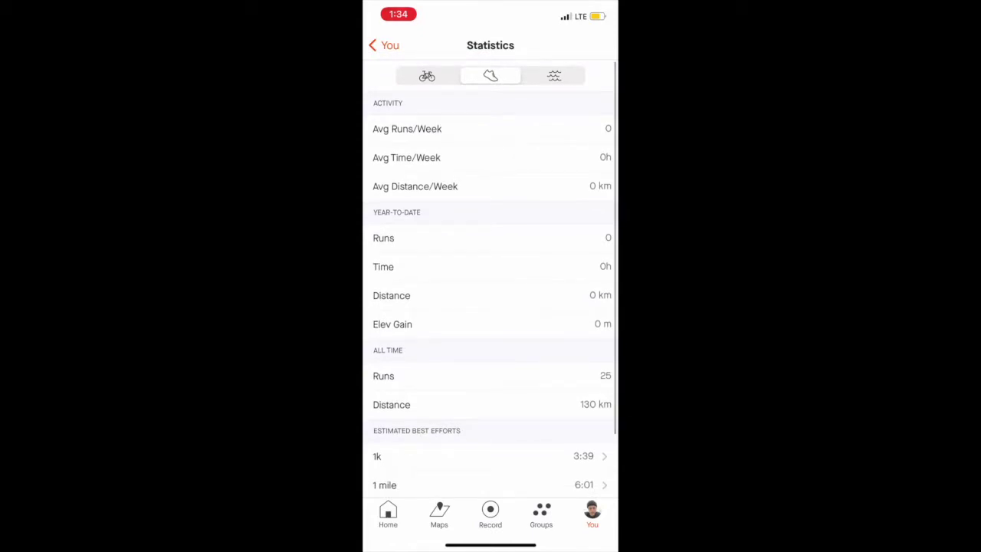
scroll(491, 276, down, 3)
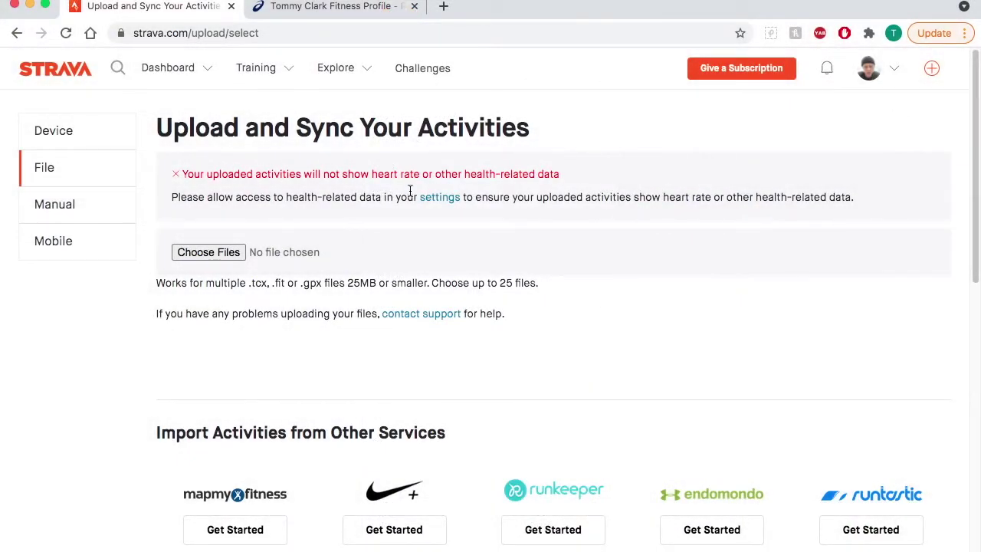
Choose and upload all GPX files in the "runkeeper>strava 2" folder on Strava's file upload page.
click(227, 252)
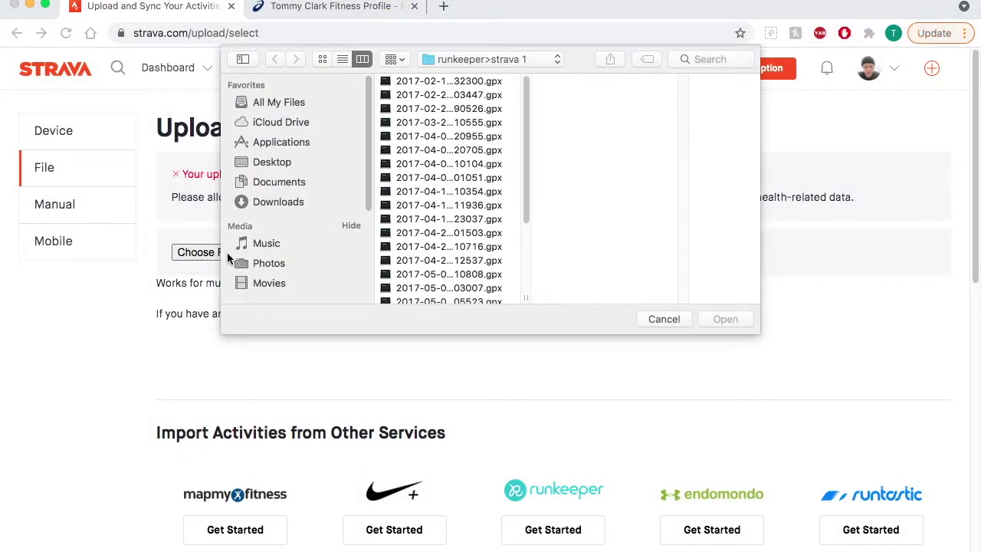
click(482, 59)
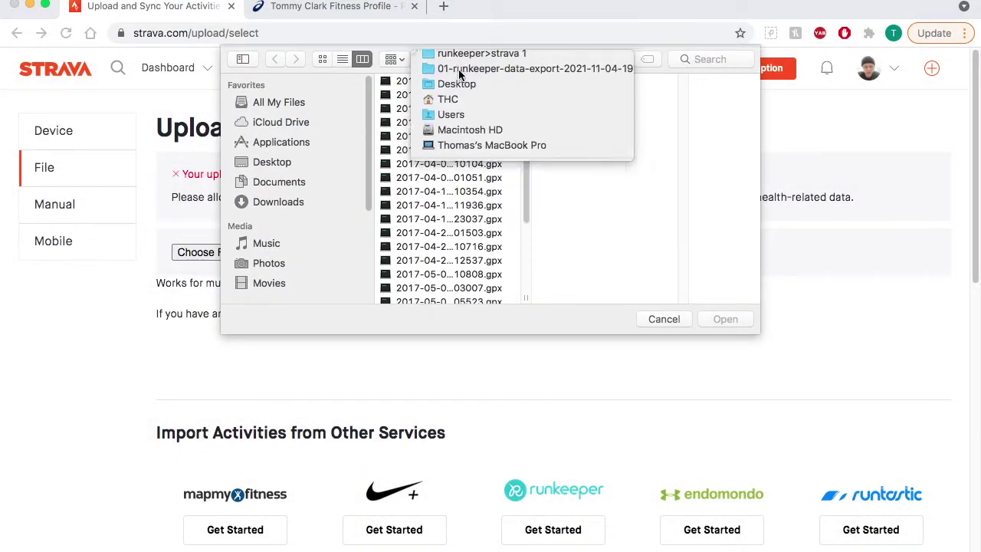
click(491, 69)
click(587, 122)
key(Right)
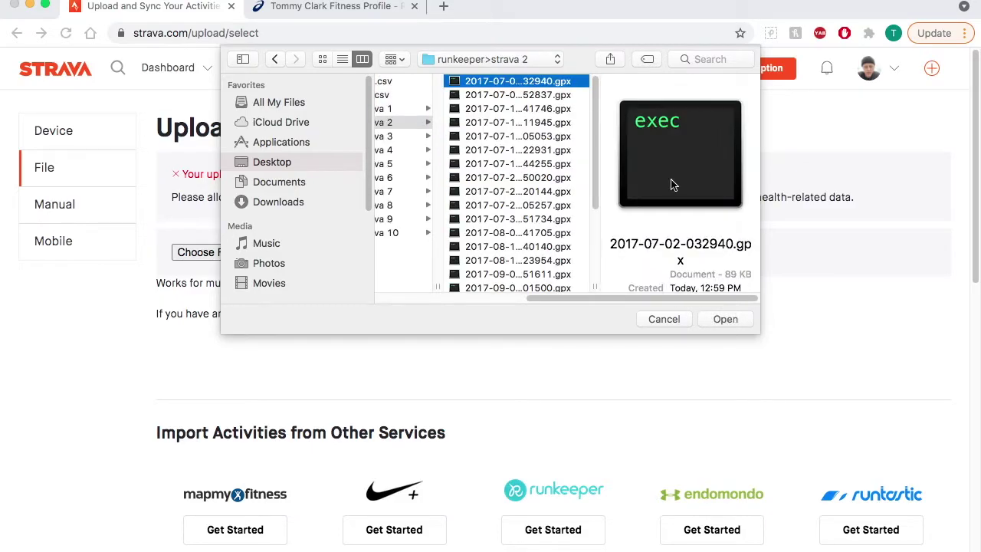
shift+click(516, 285)
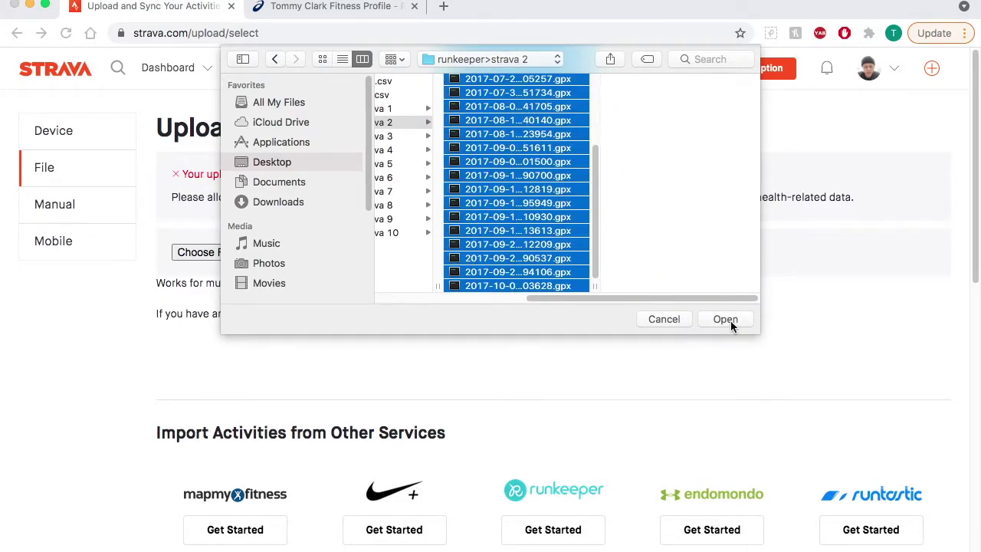
click(726, 319)
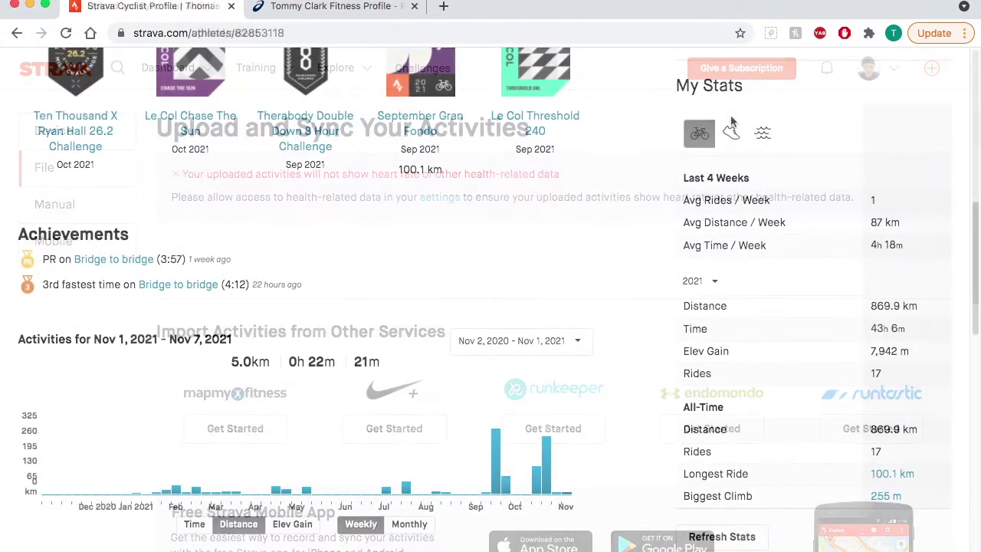
Open the run behind the estimated 5k best effort from the profile's running stats and examine its splits and route map.
click(730, 133)
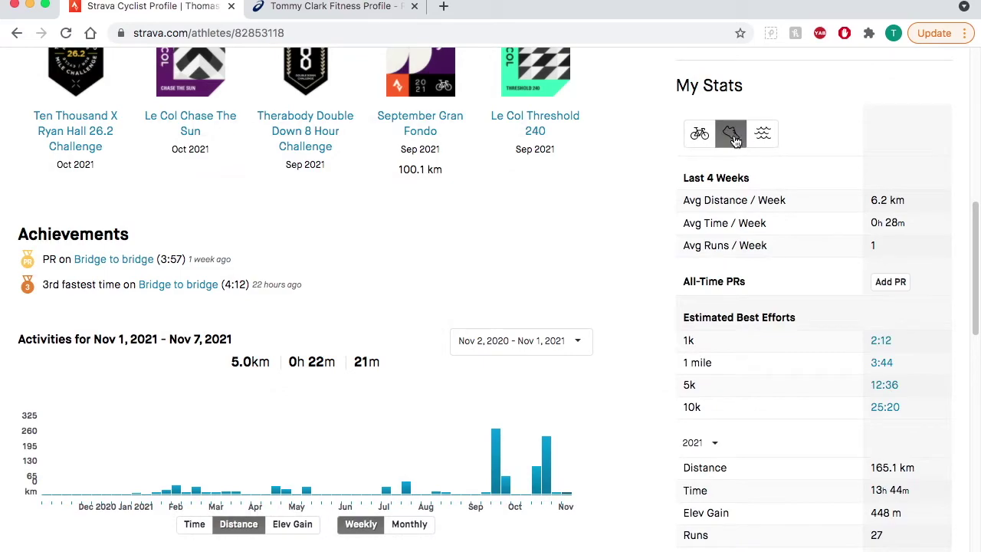
scroll(693, 270, down, 2)
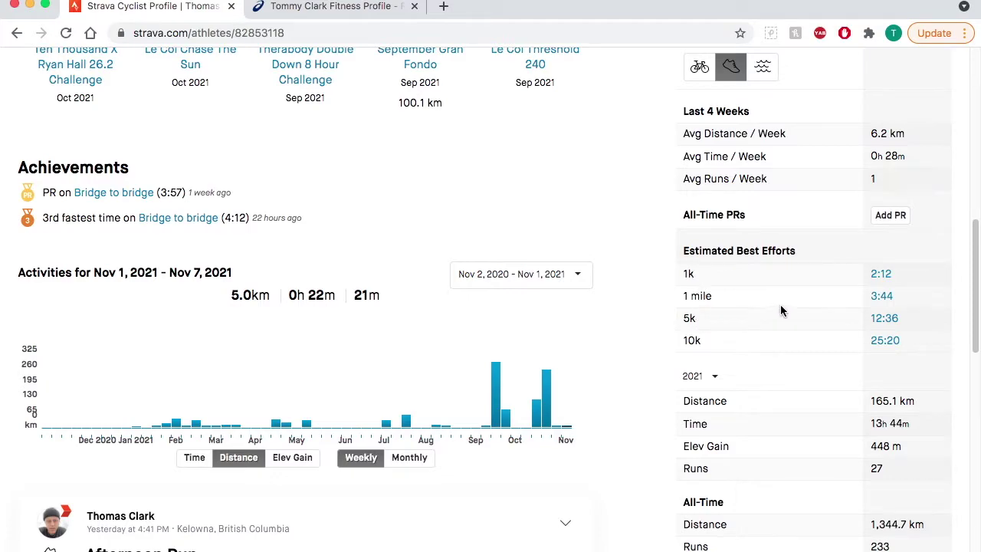
click(884, 320)
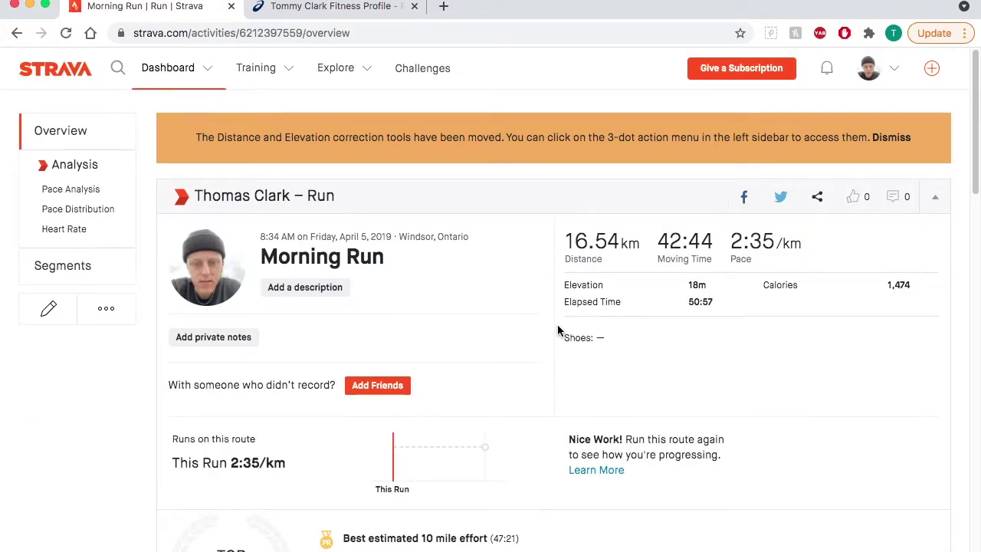
scroll(557, 330, down, 7)
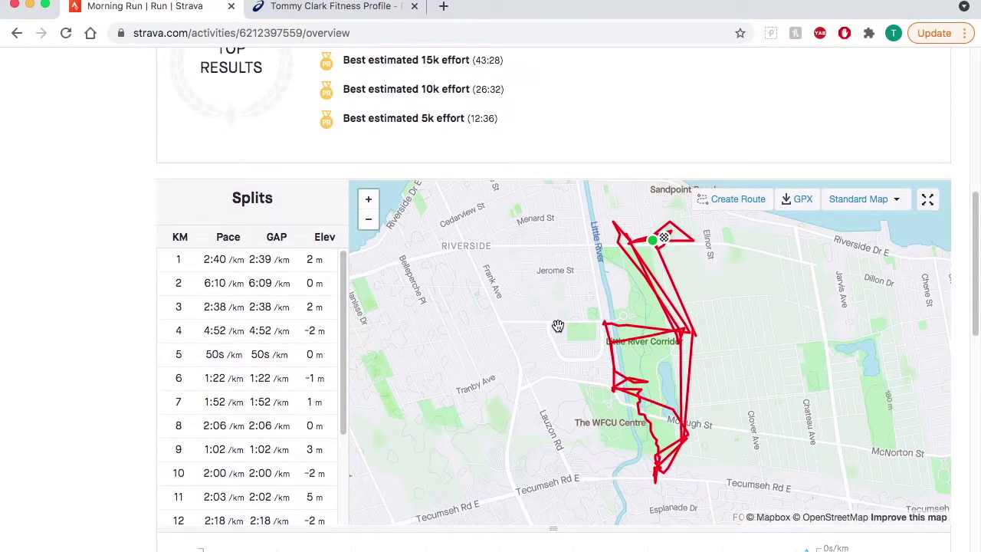
scroll(557, 325, down, 1)
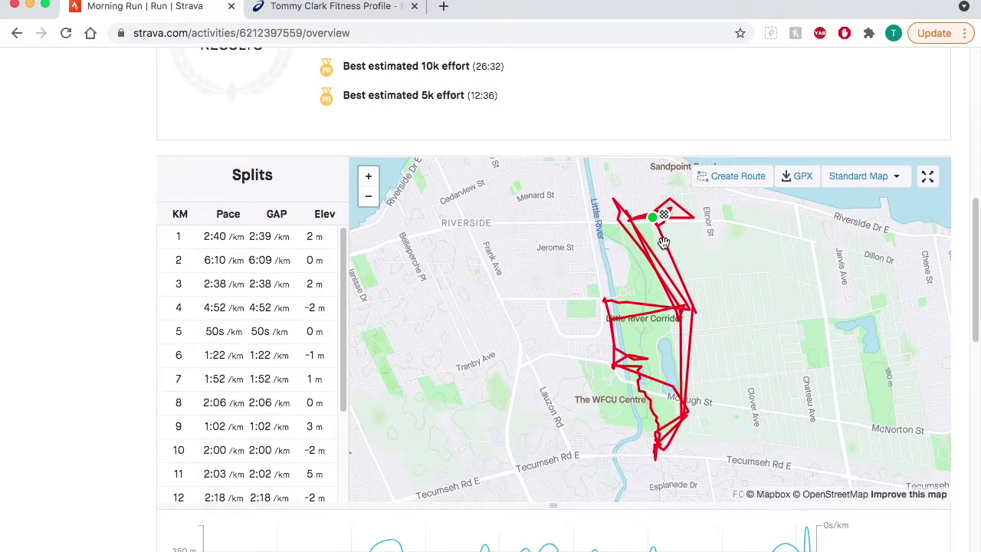
scroll(615, 328, up, 7)
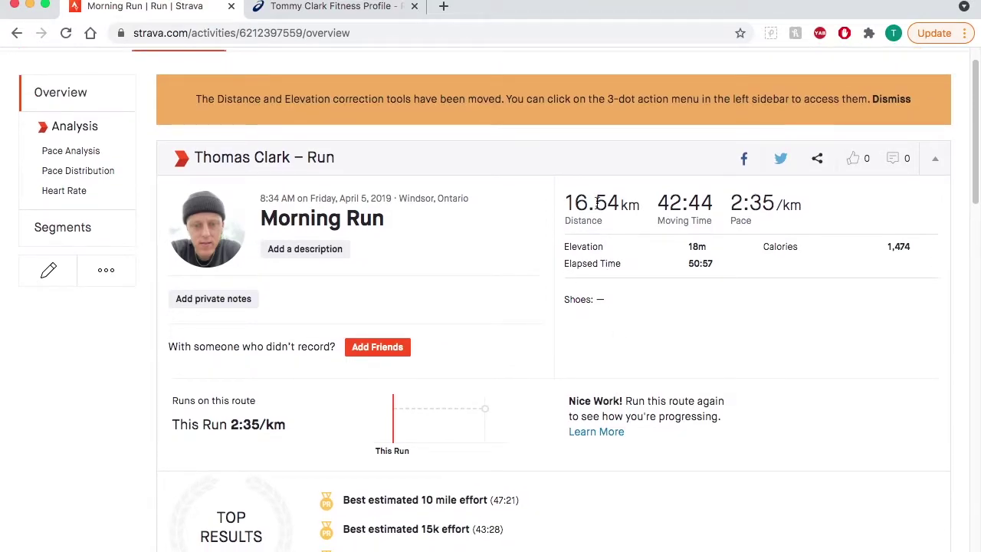
Delete the April 5, 2019 Morning Run activity from Strava and confirm the deletion.
click(104, 276)
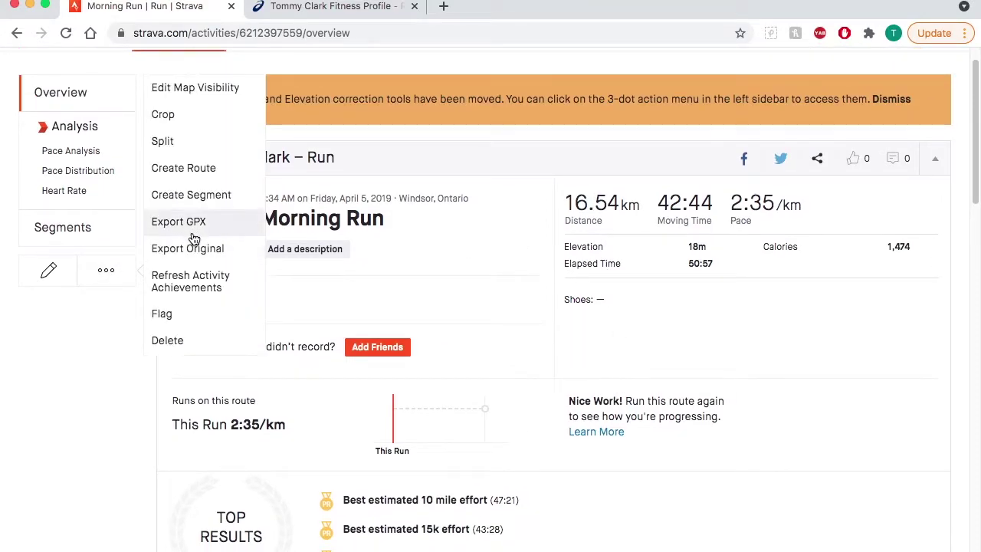
scroll(184, 333, down, 1)
click(188, 334)
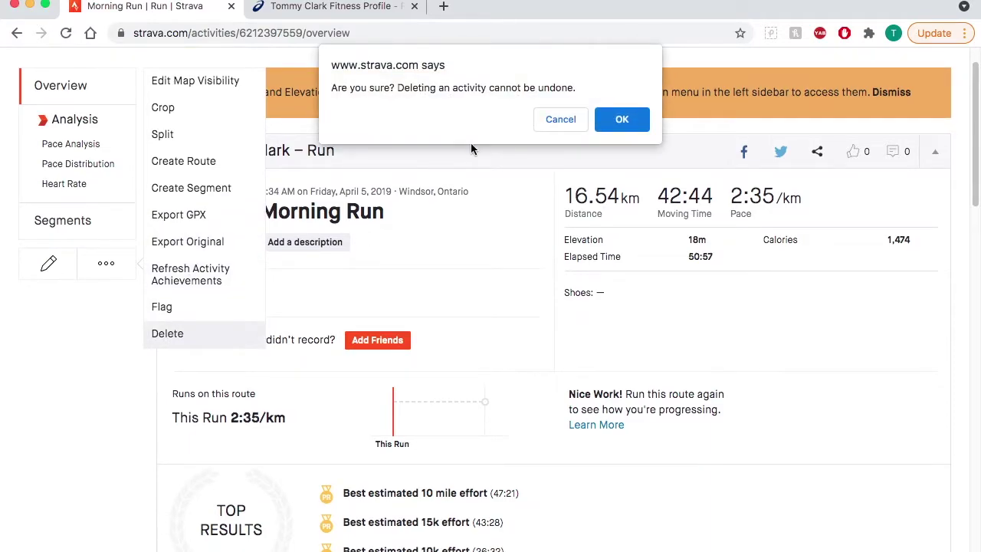
click(622, 120)
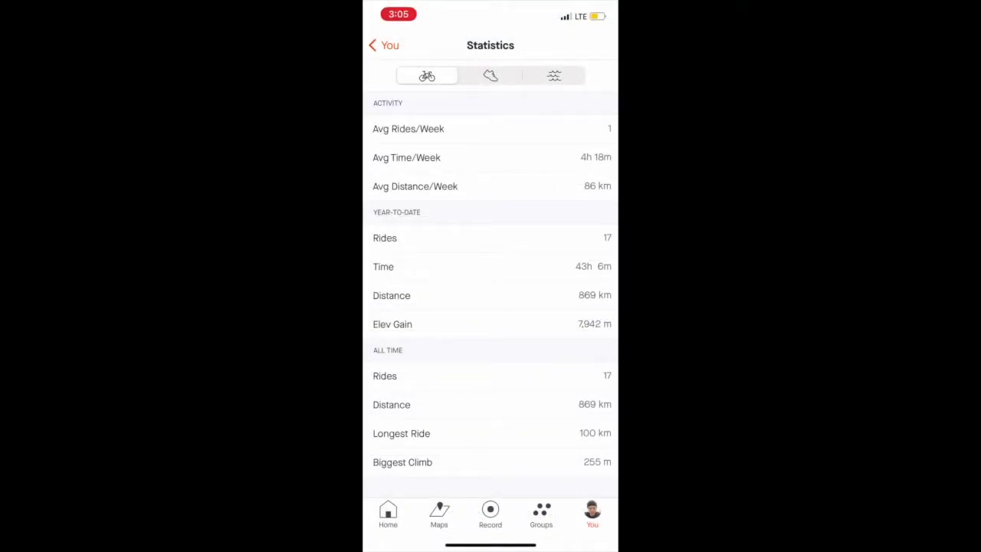
Show the running statistics in the Strava mobile app and check the totals and estimated best efforts.
click(490, 75)
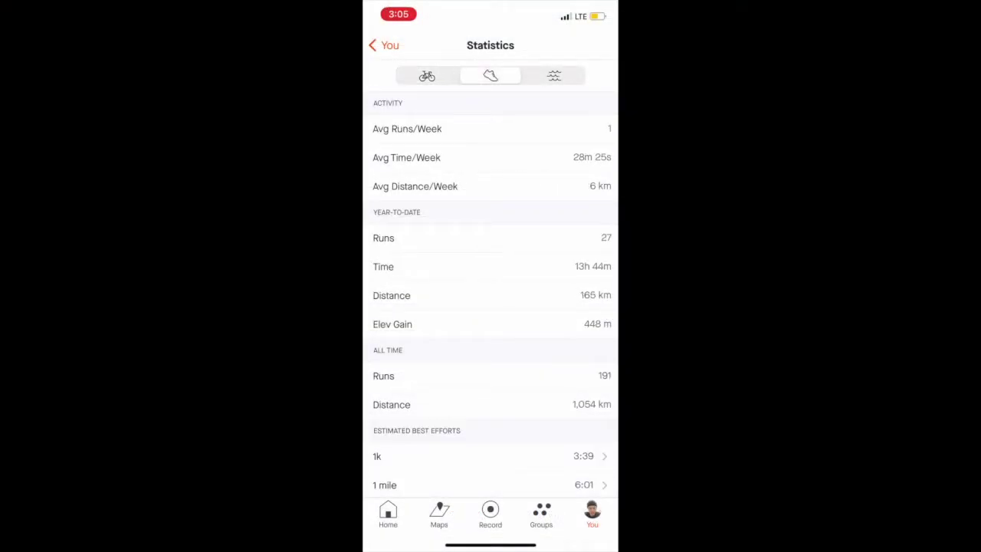
scroll(491, 306, down, 3)
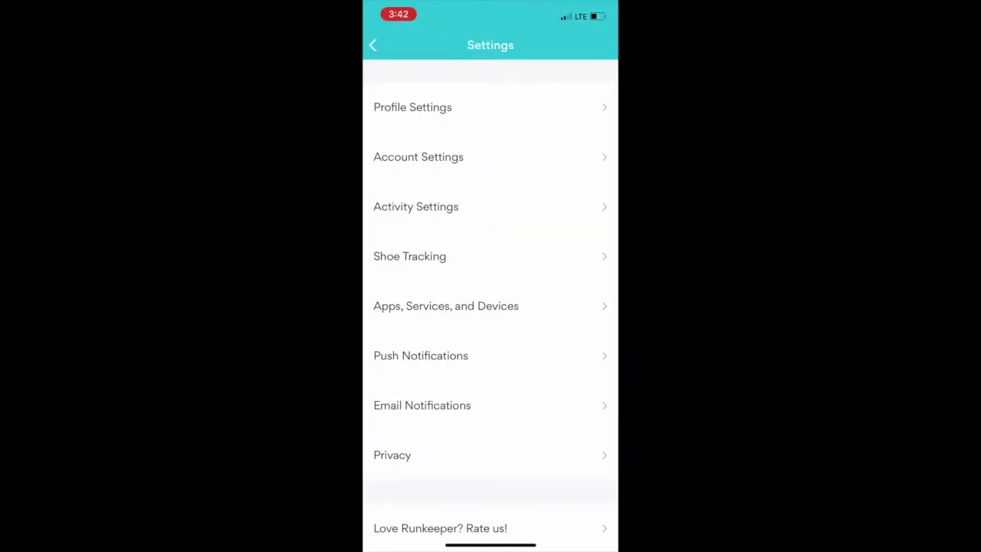
Log out of the Runkeeper mobile app from its settings and confirm.
scroll(491, 307, down, 5)
click(394, 364)
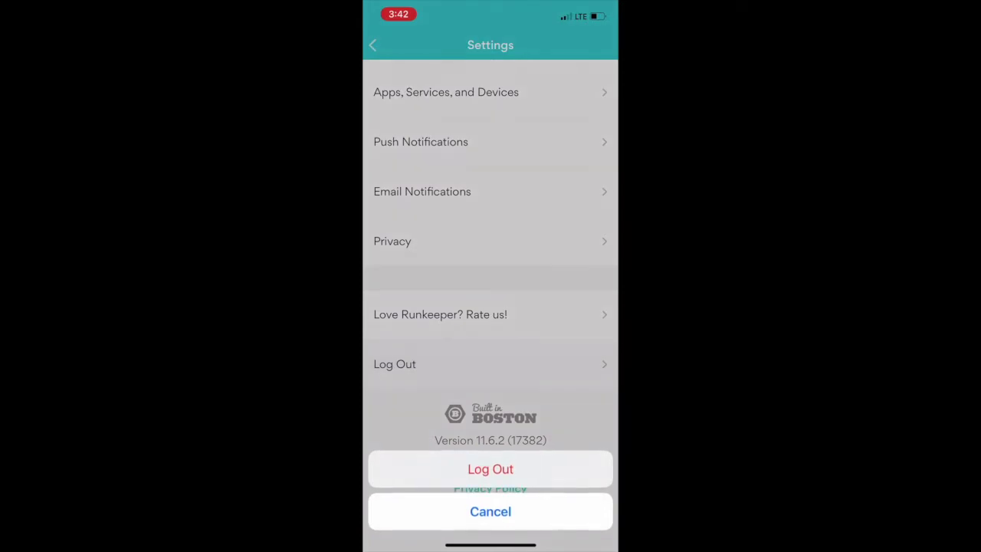
click(490, 472)
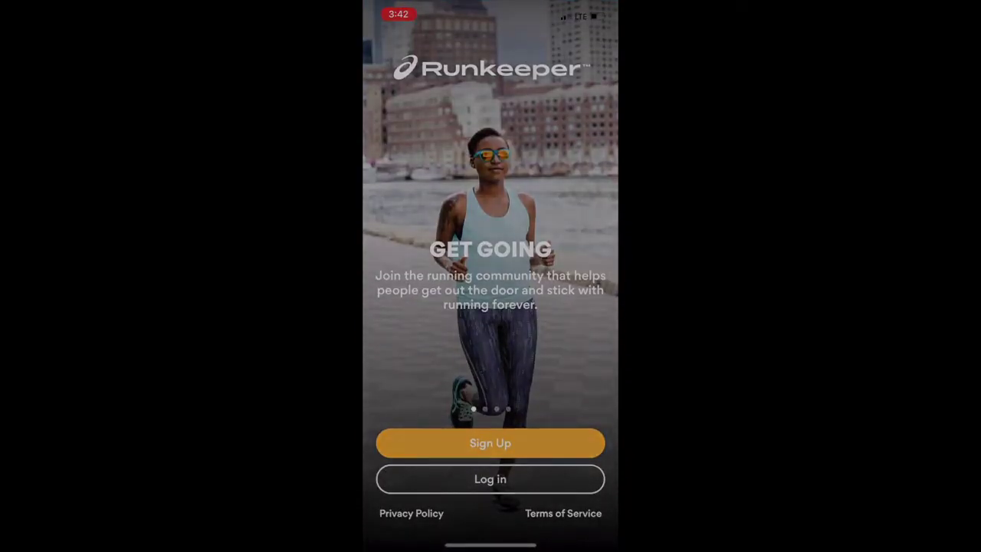